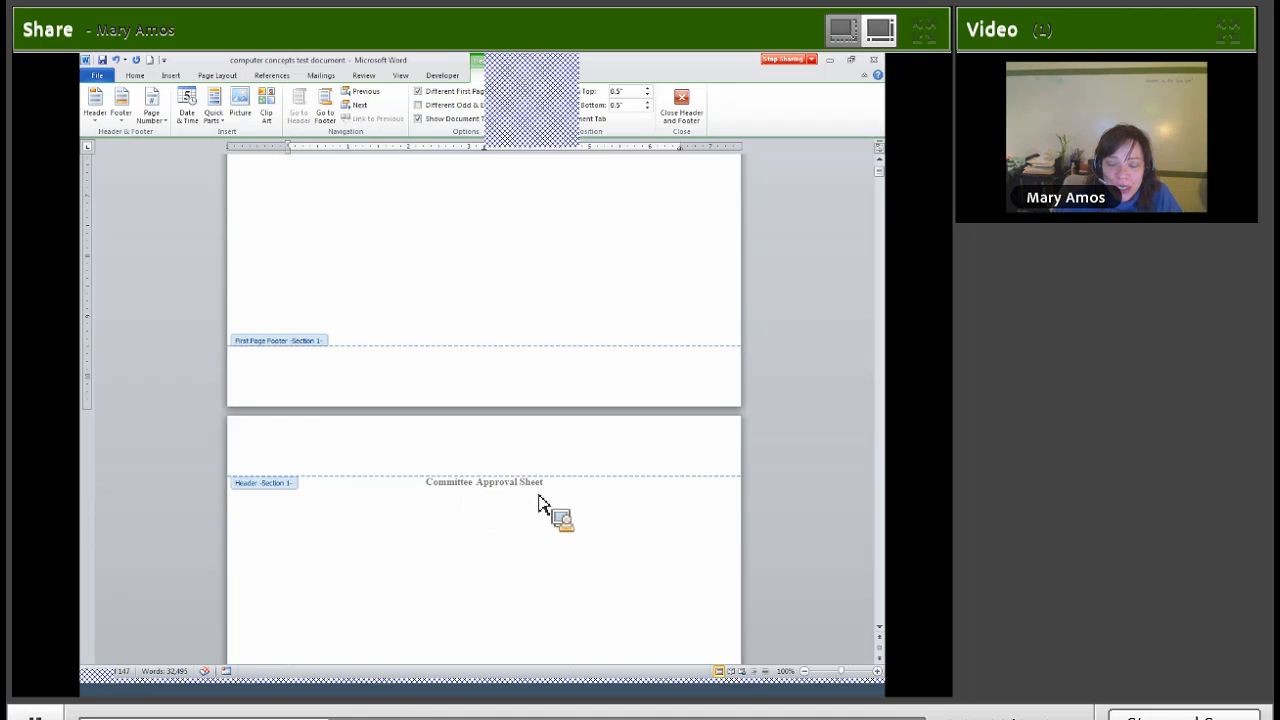
# Step: Leave header and footer editing and return to the body text at the Abstract page
pyautogui.scroll(-10, 548, 562)
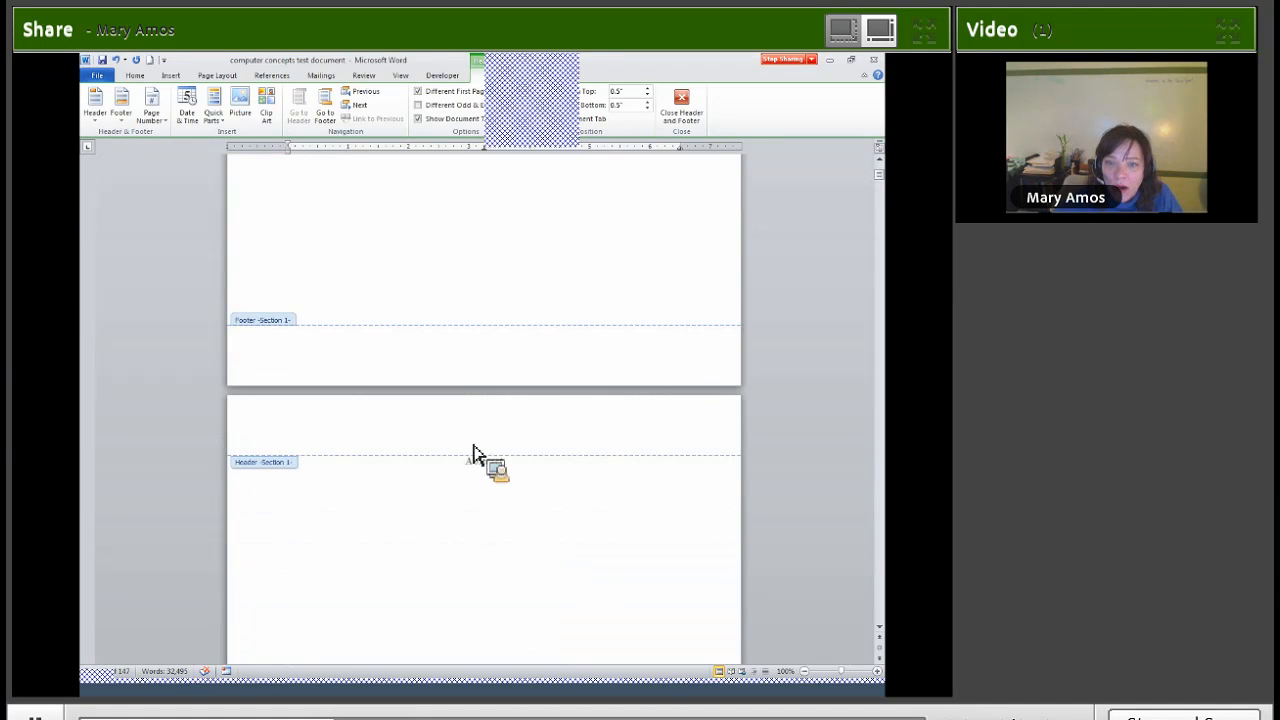
pyautogui.scroll(-10, 586, 590)
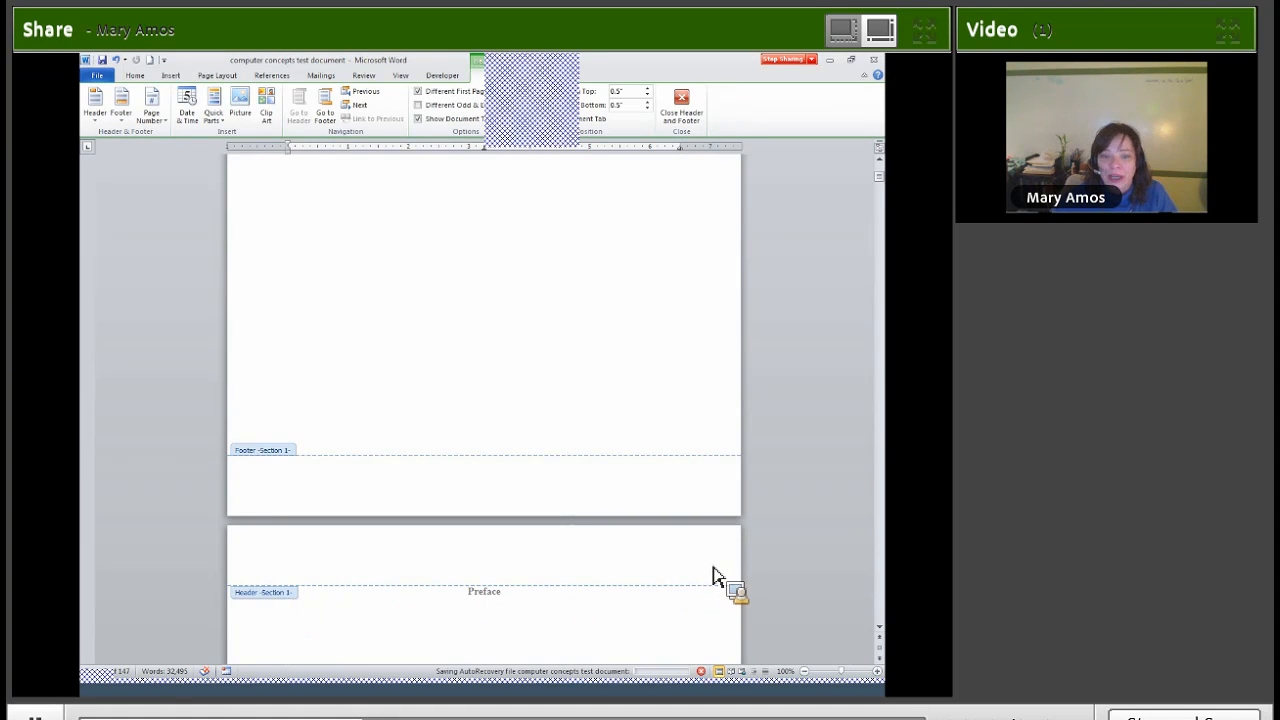
pyautogui.scroll(3, 726, 567)
pyautogui.scroll(-9, 529, 533)
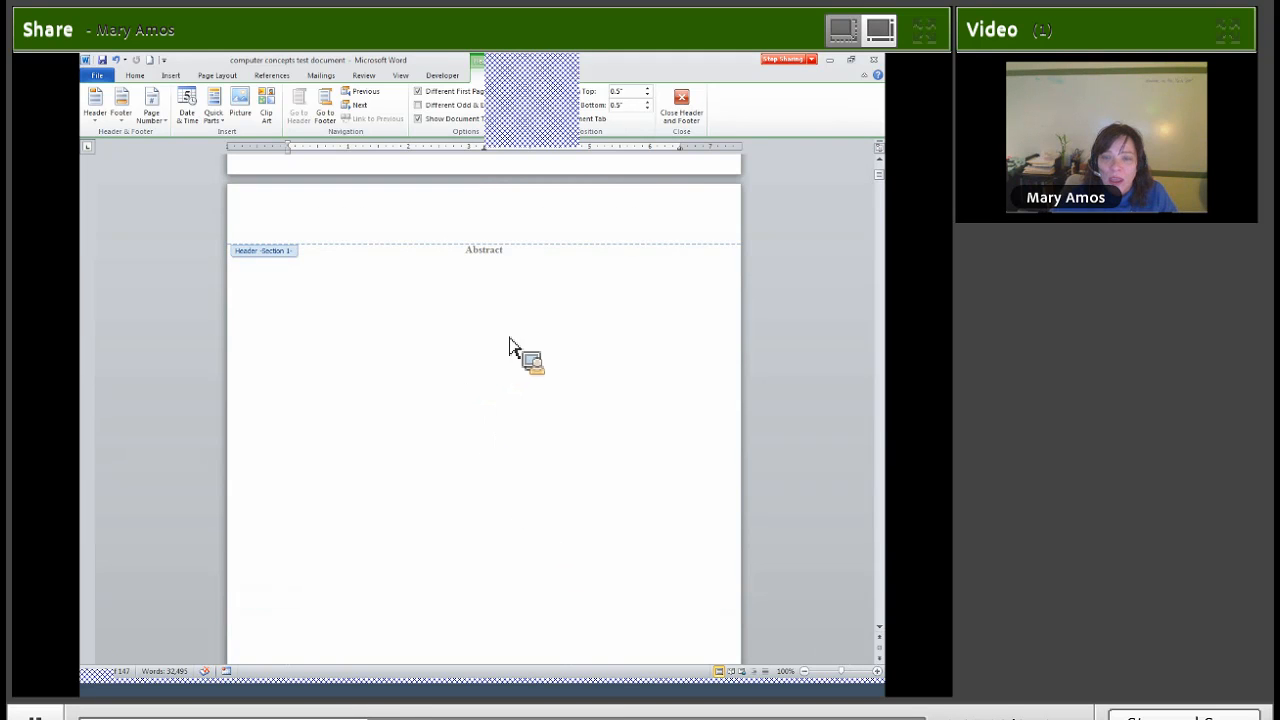
pyautogui.click(683, 100)
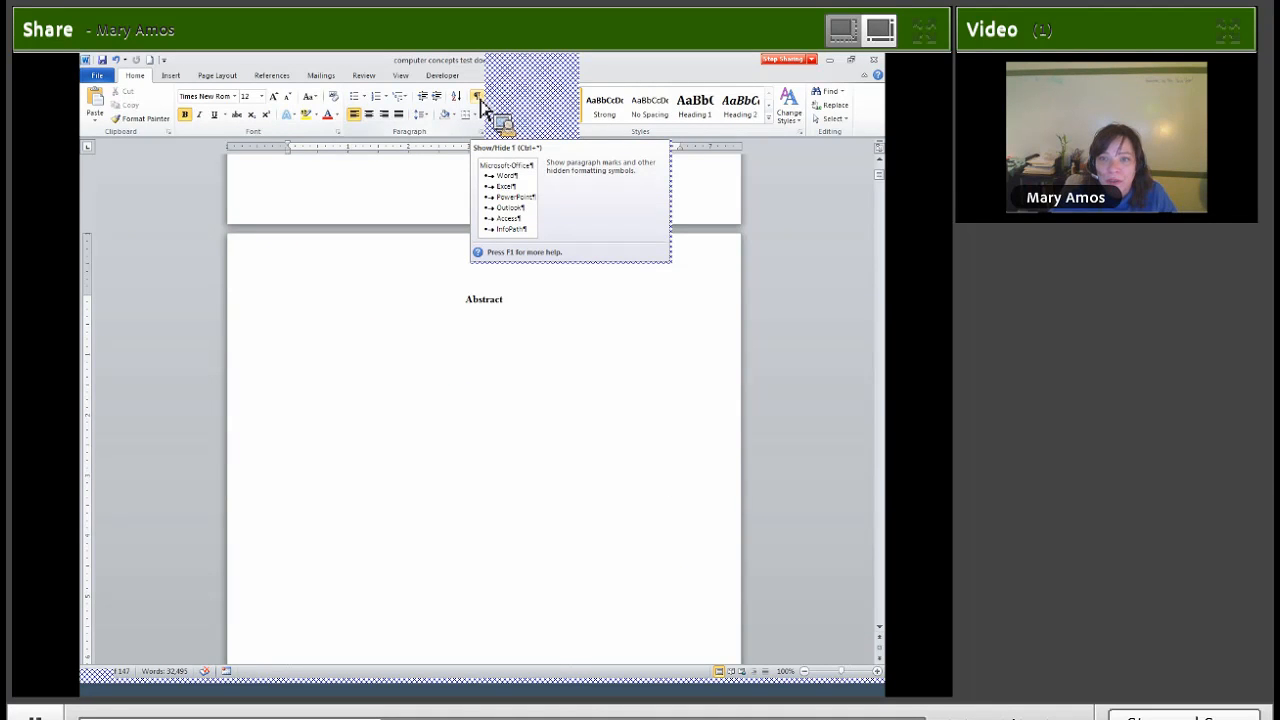
# Step: Show the paragraph marks and insert a Next Page section break after the page break on the Abstract page
pyautogui.click(477, 96)
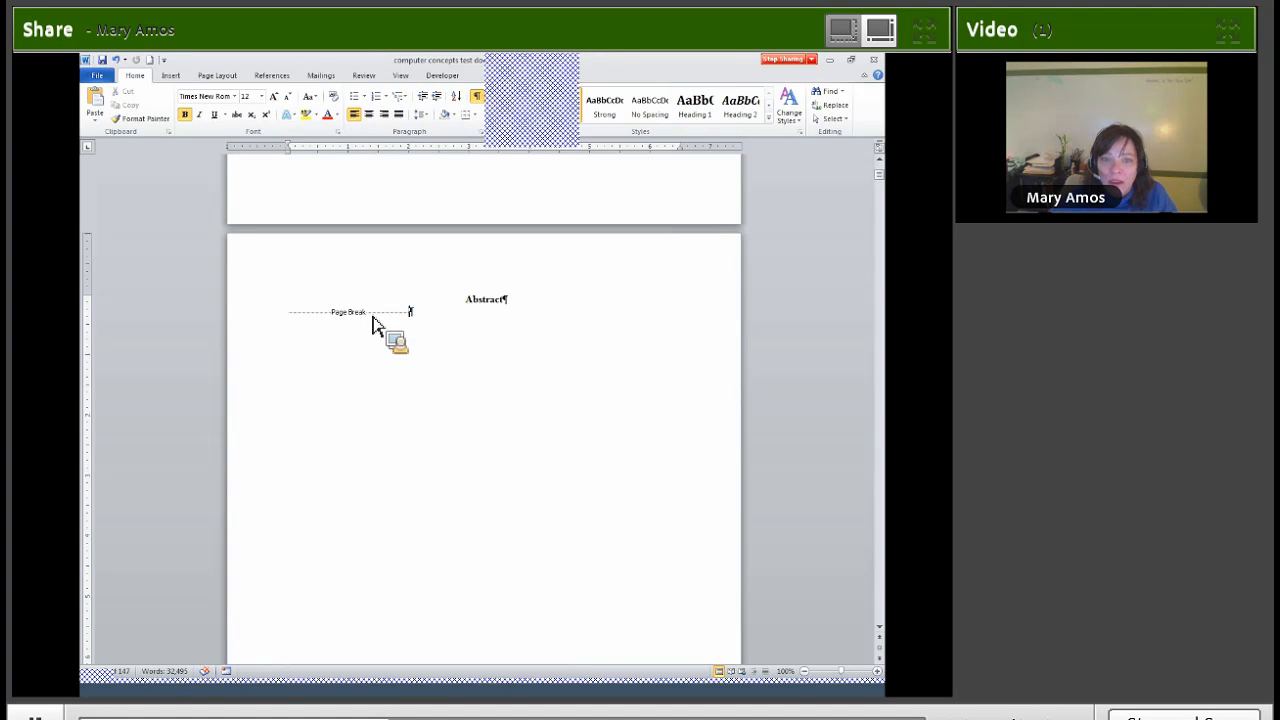
pyautogui.moveTo(360, 312); pyautogui.dragTo(365, 258)
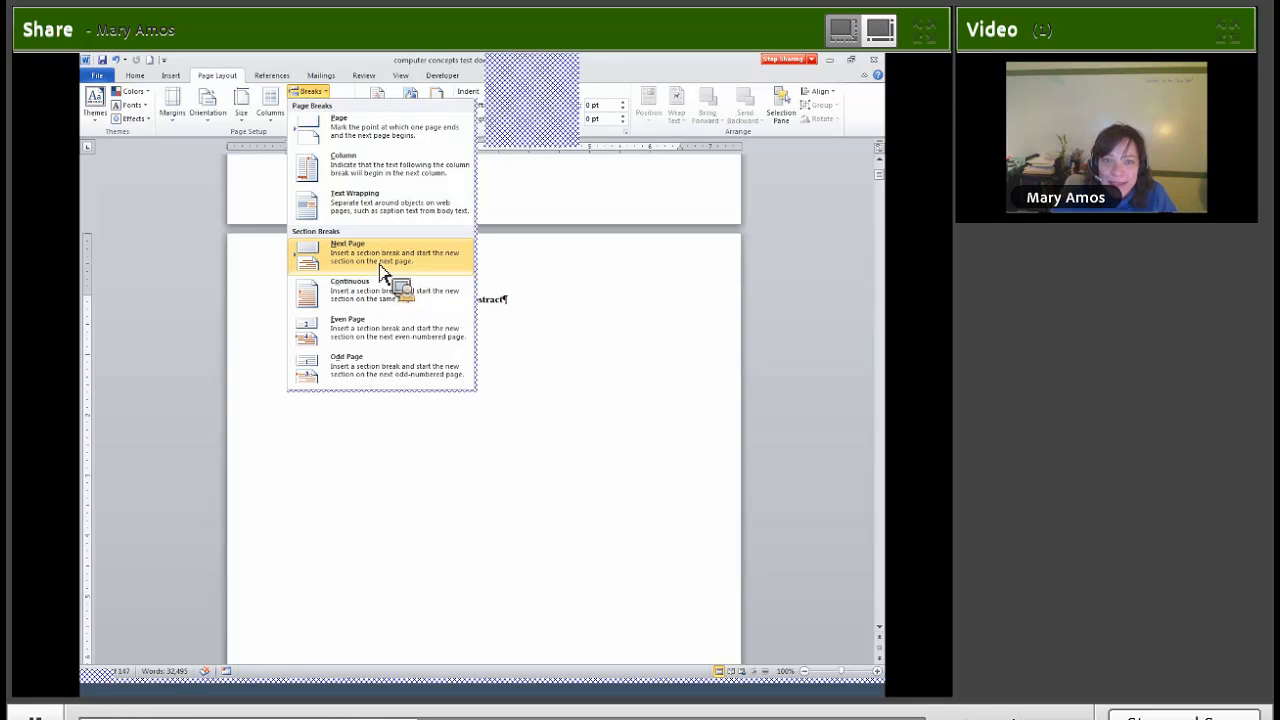
pyautogui.click(381, 252)
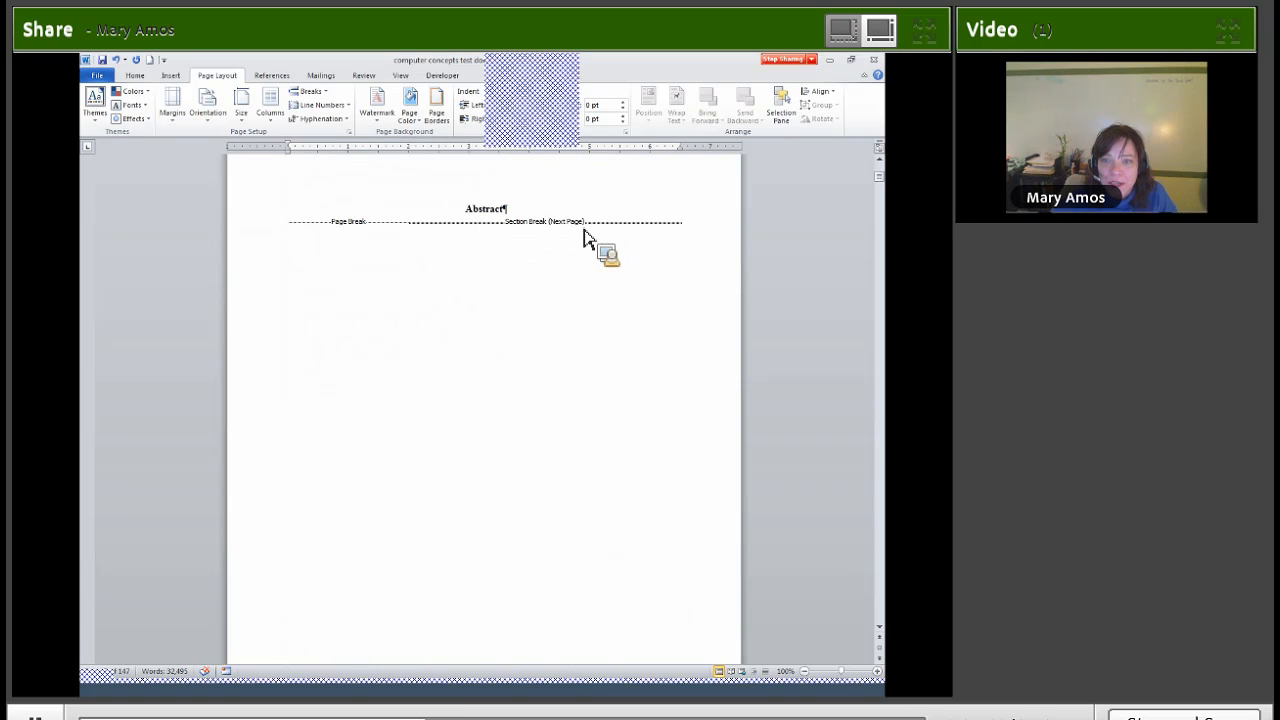
# Step: Open the Preface page's header for editing and compare its section label with the Abstract page's
pyautogui.scroll(-10, 586, 290)
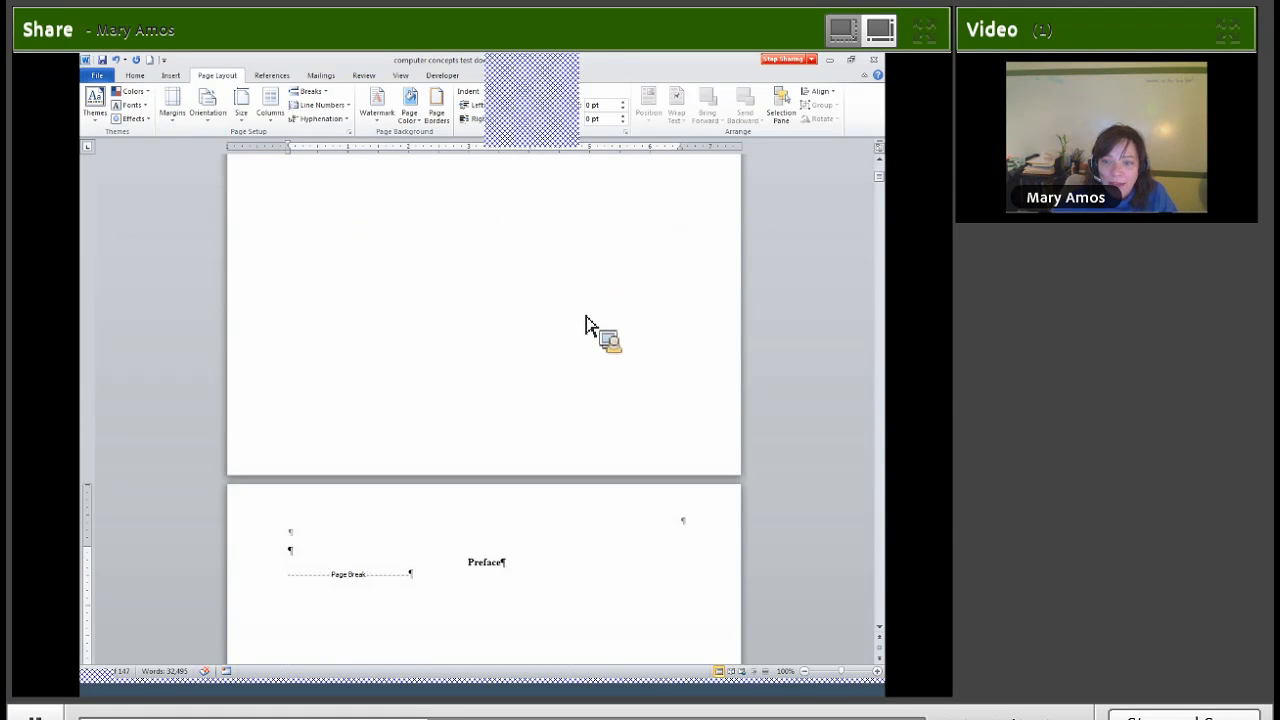
pyautogui.scroll(-1, 586, 322)
pyautogui.click(531, 371)
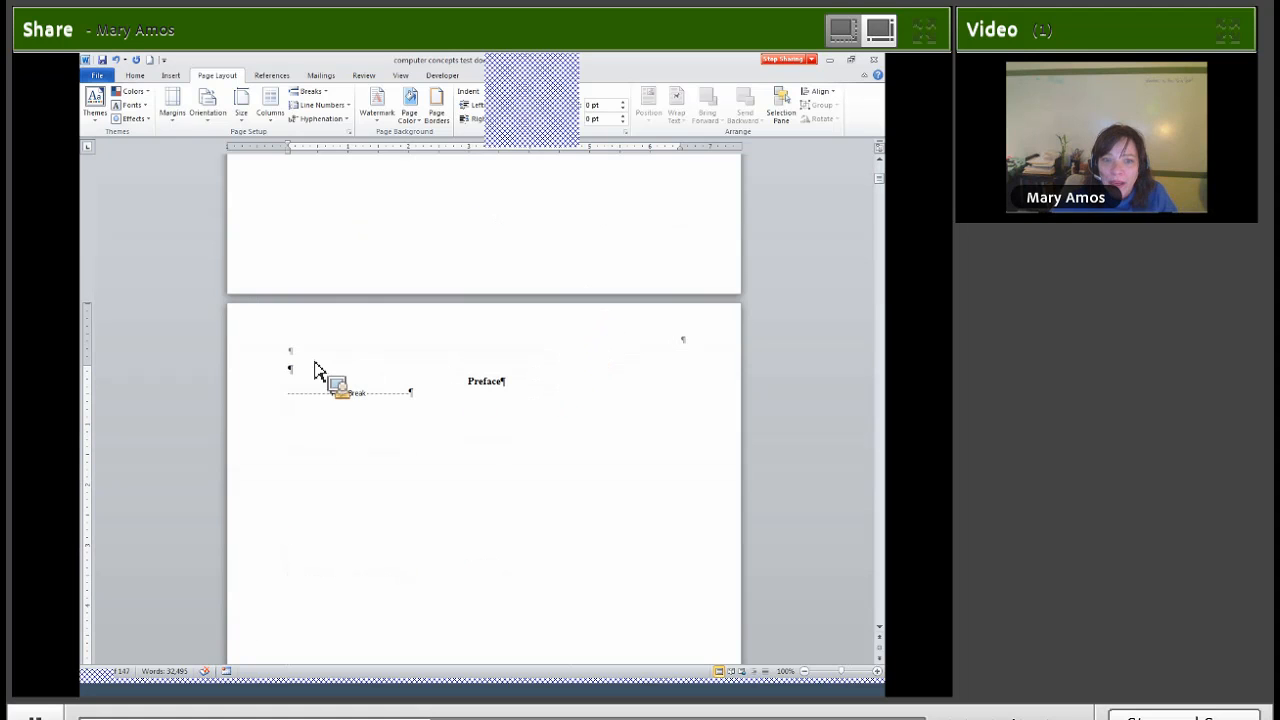
pyautogui.doubleClick(323, 347)
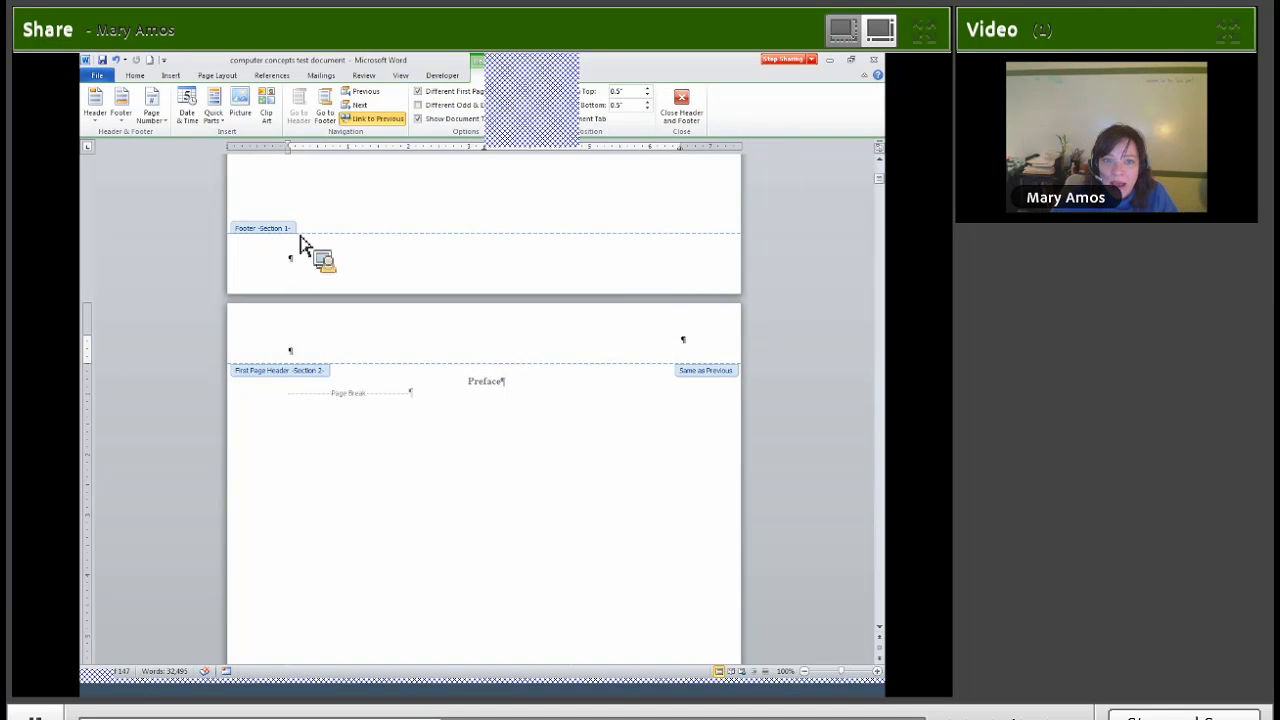
pyautogui.scroll(10, 443, 286)
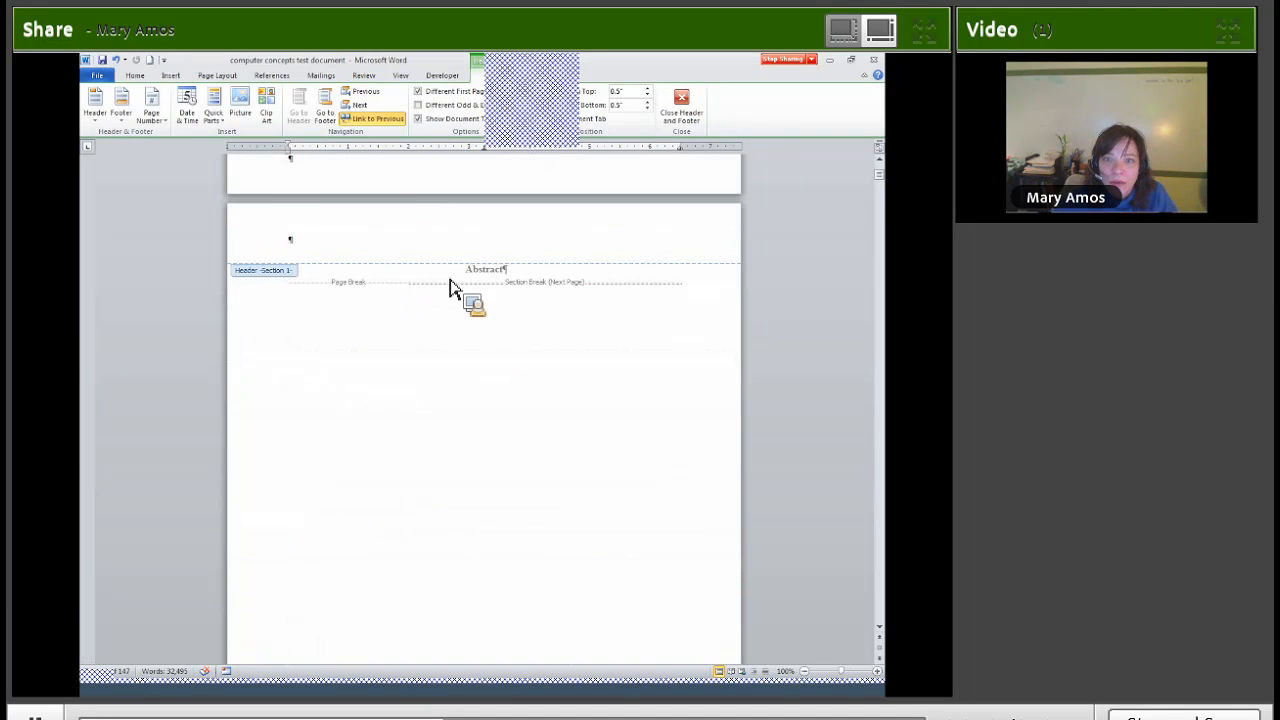
pyautogui.scroll(-8, 452, 288)
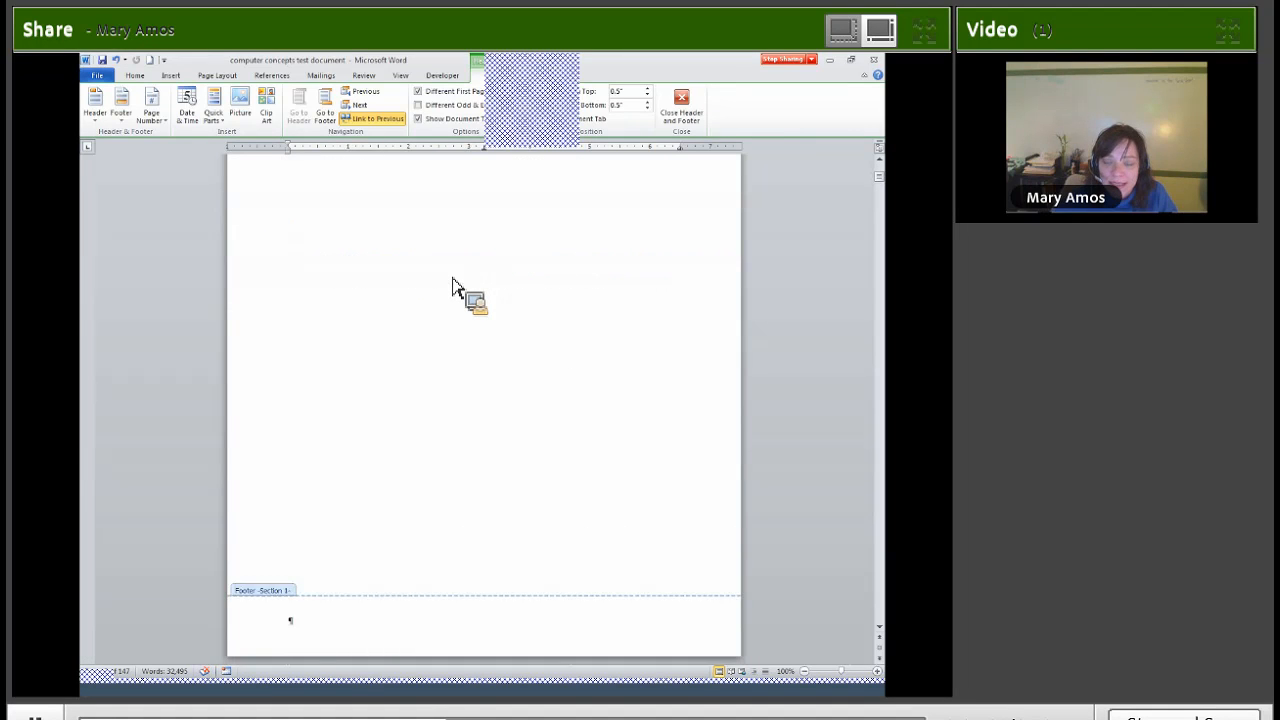
pyautogui.scroll(-2, 452, 288)
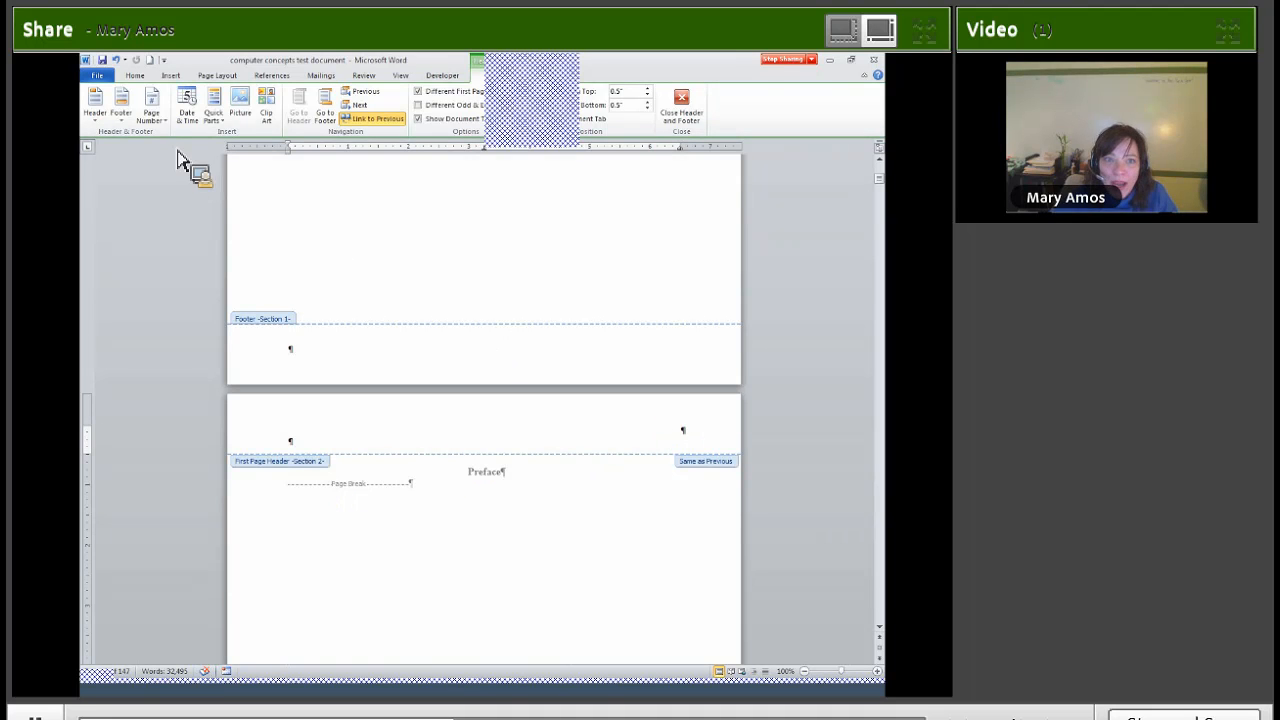
# Step: Insert a top-of-page number in the Preface page's header using the Plain Number 3 style
pyautogui.click(172, 77)
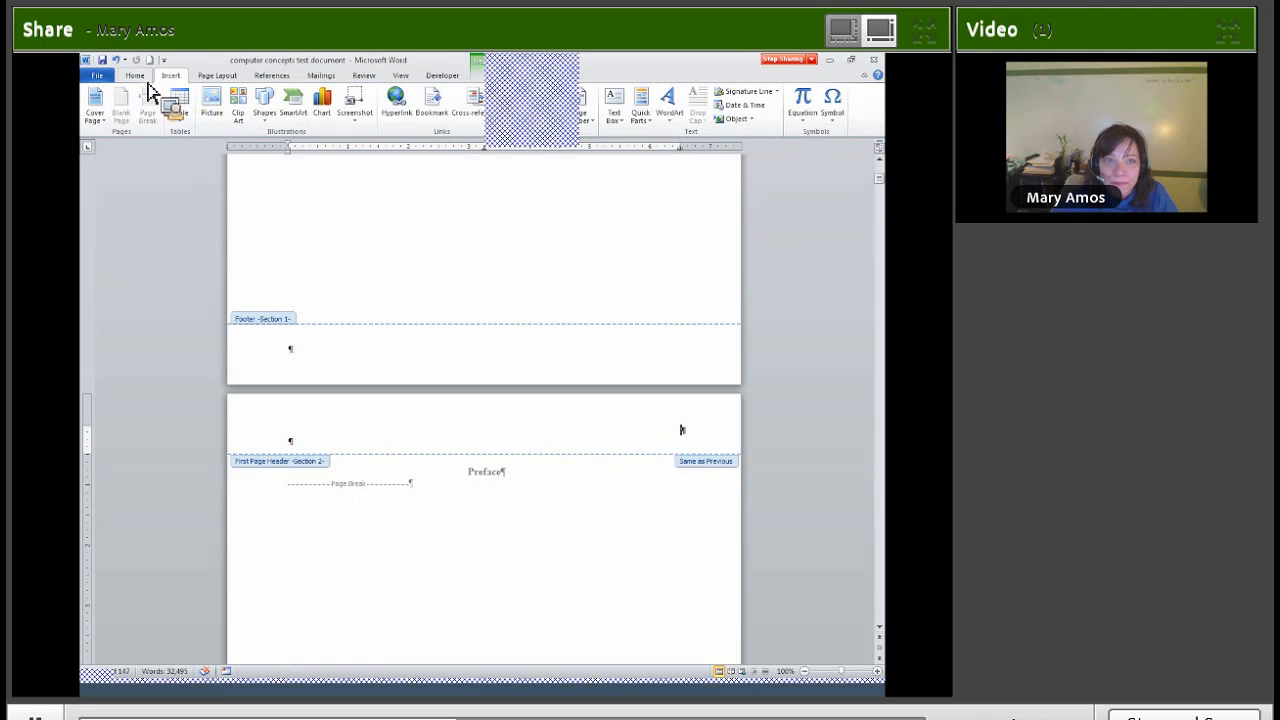
pyautogui.click(214, 76)
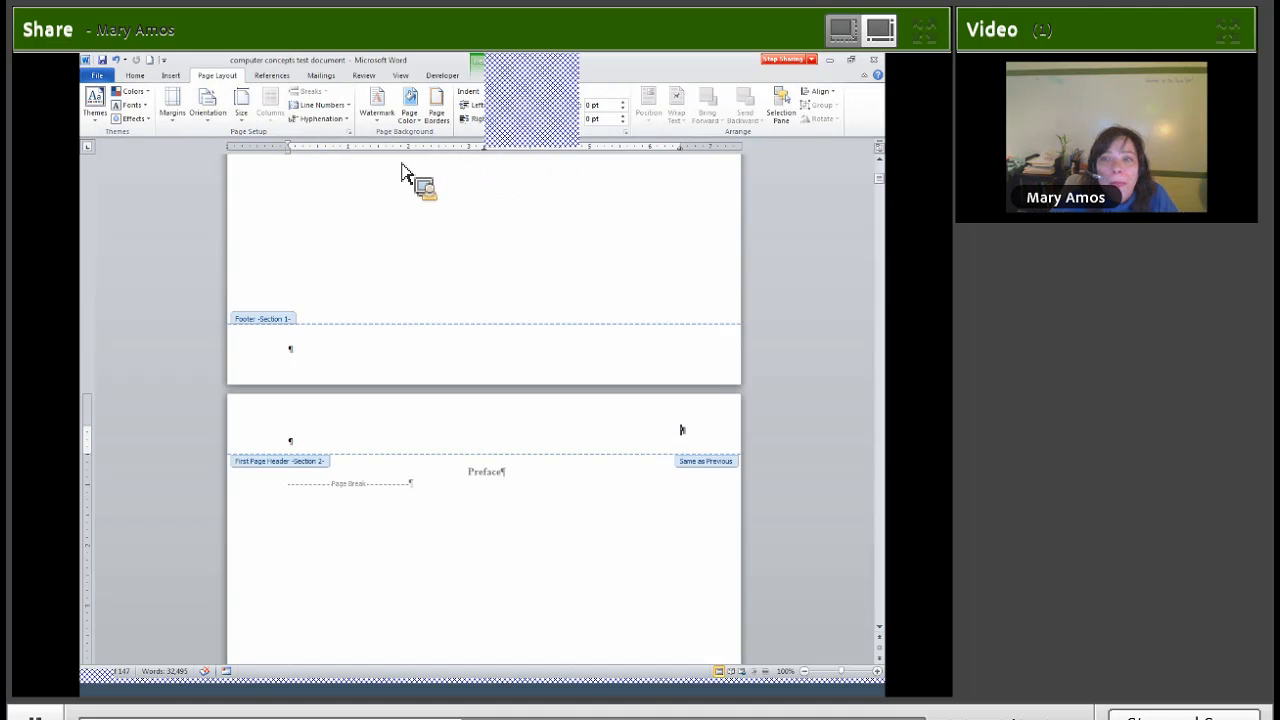
pyautogui.click(172, 76)
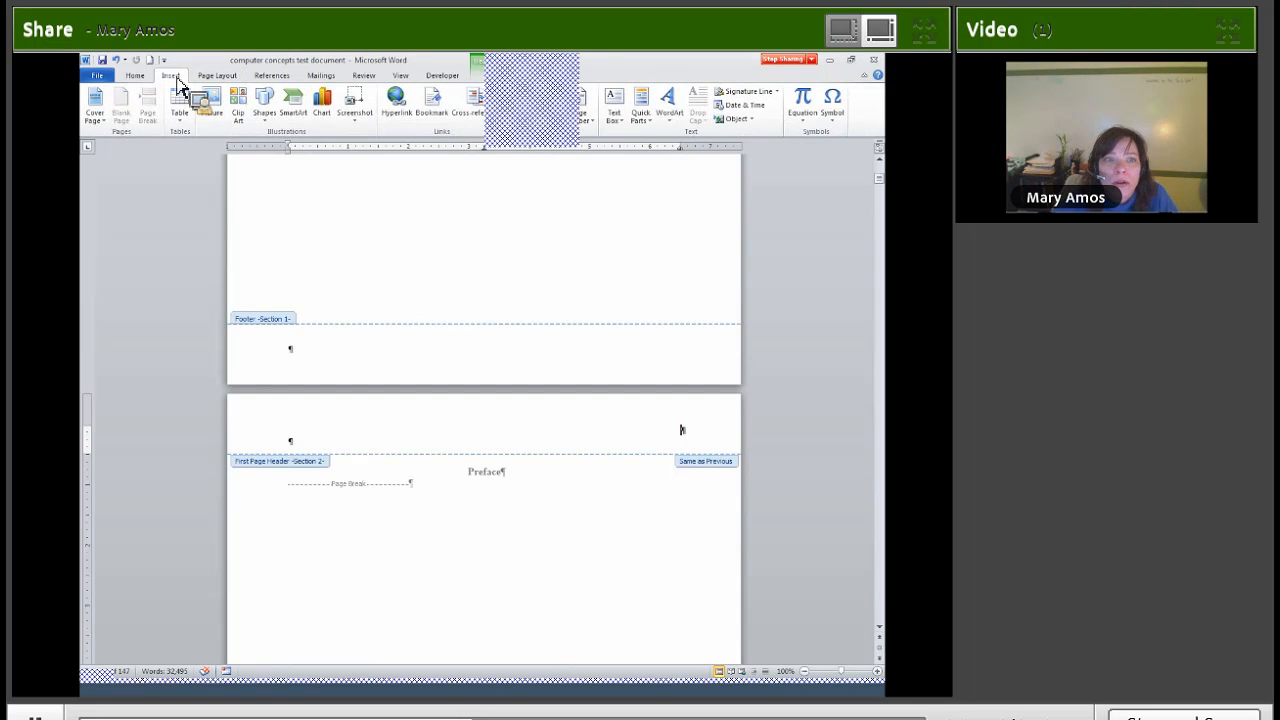
pyautogui.click(587, 110)
pyautogui.moveTo(597, 135)
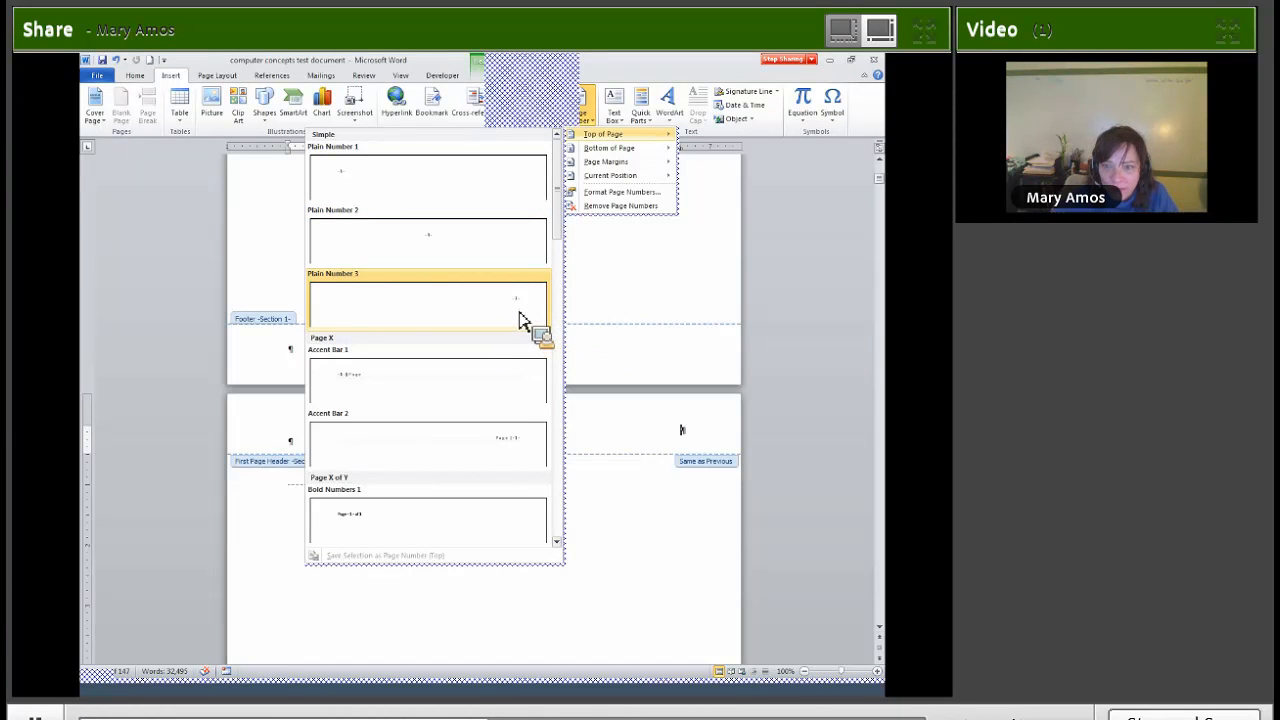
pyautogui.click(519, 319)
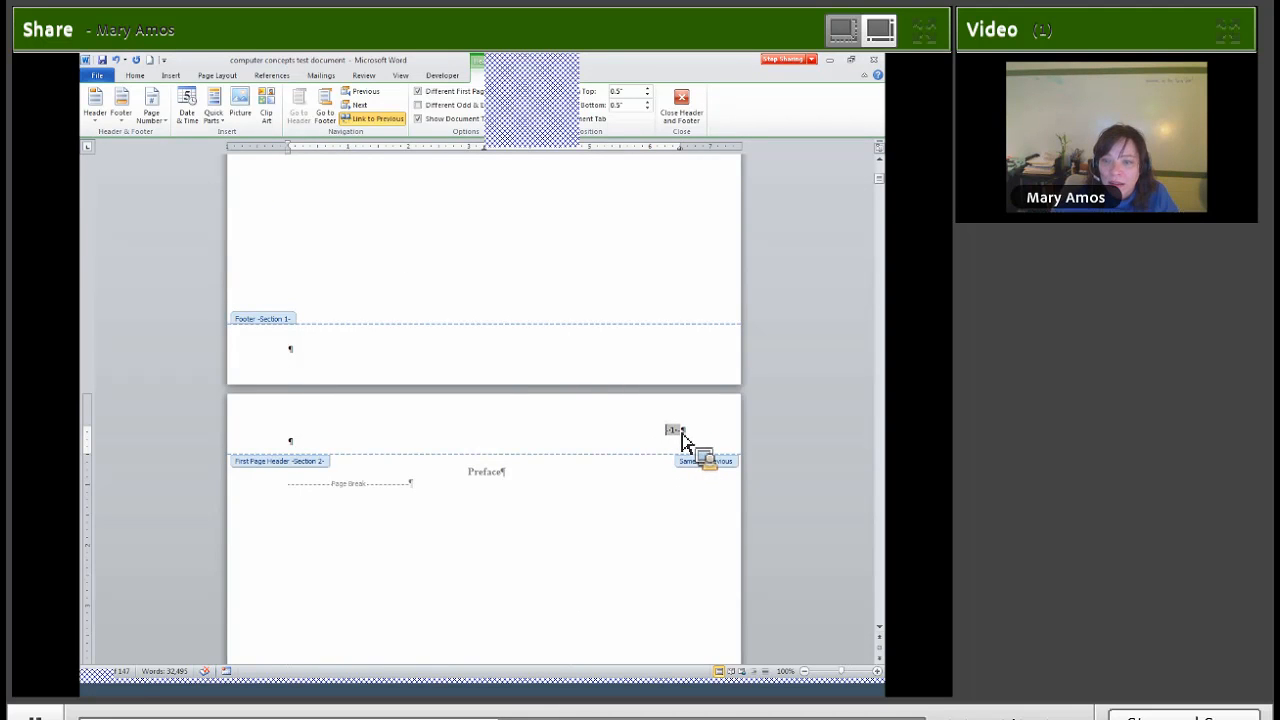
# Step: Format the Preface section's page numbers as lowercase Roman numerals (i, ii, iii) starting at iv
pyautogui.click(151, 108)
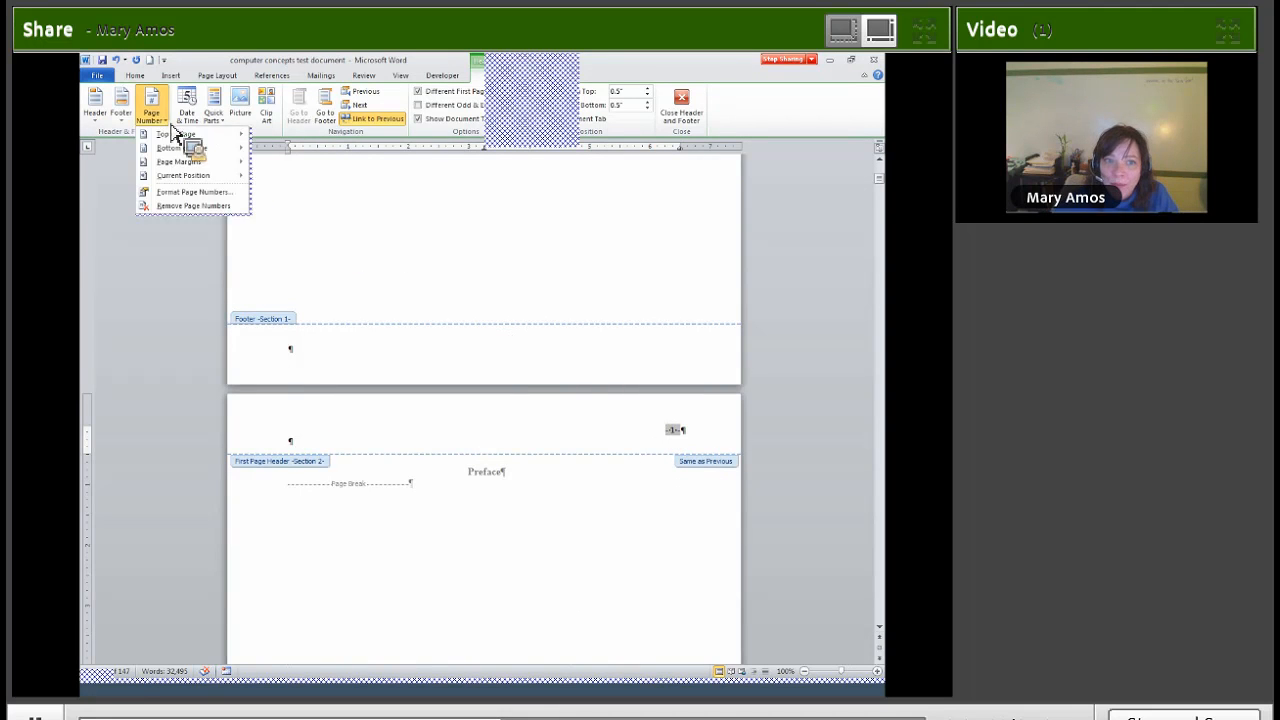
pyautogui.click(186, 193)
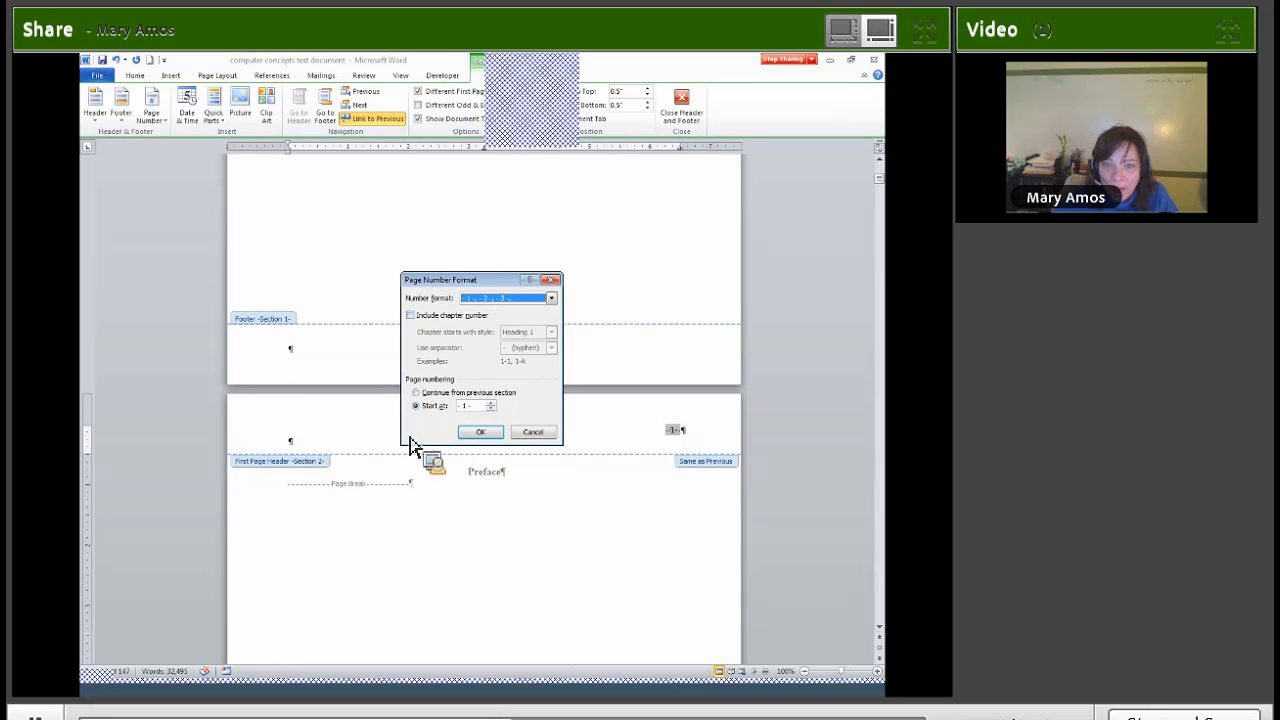
pyautogui.click(552, 298)
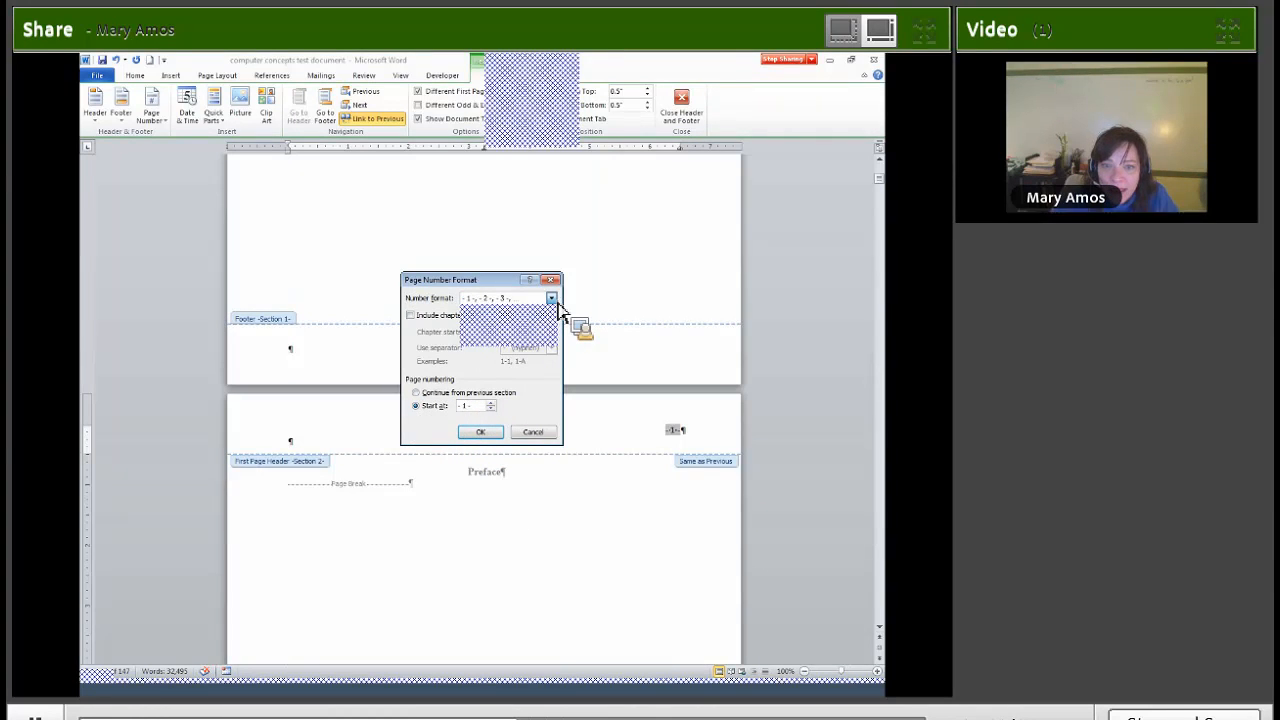
pyautogui.click(522, 345)
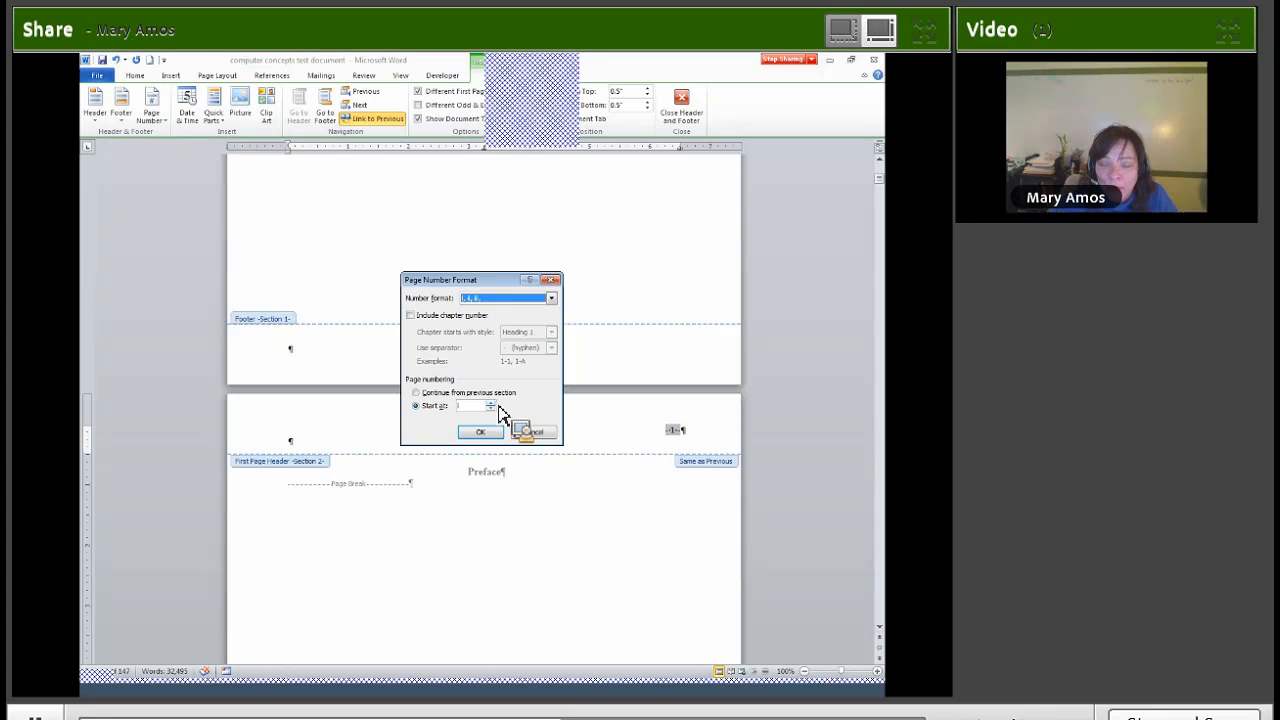
pyautogui.click(495, 406)
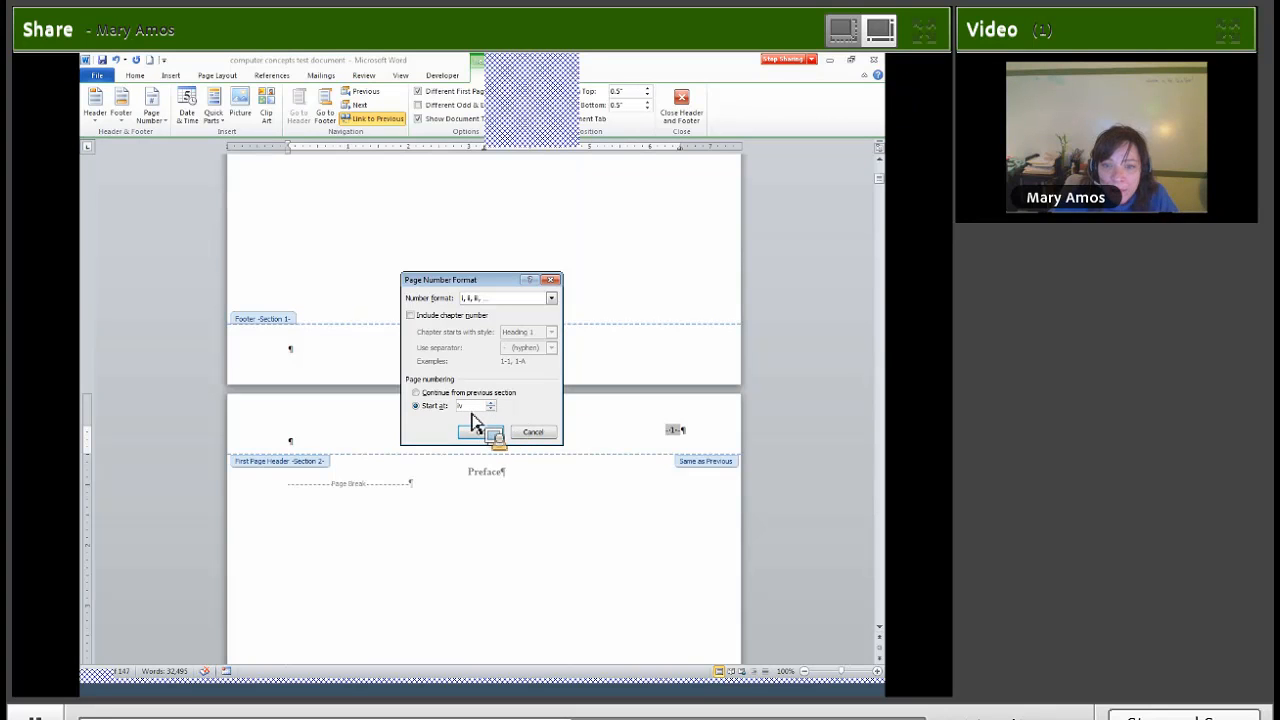
pyautogui.click(480, 436)
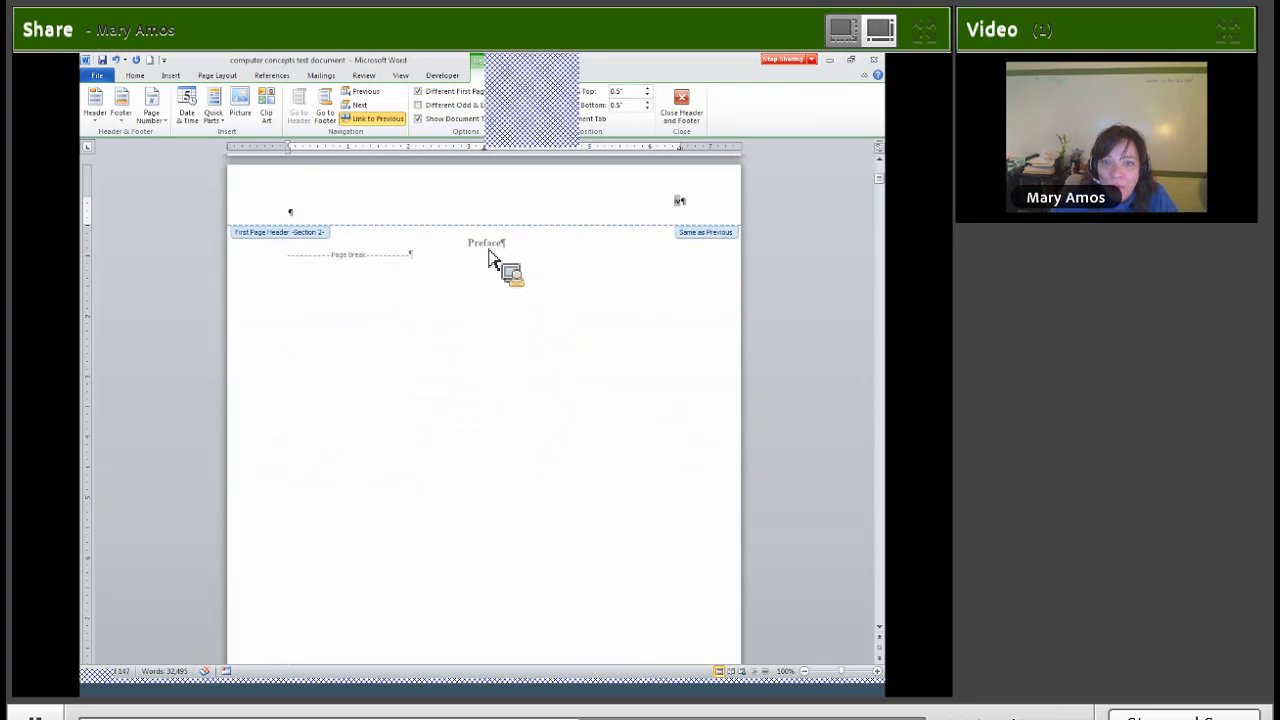
# Step: Insert a Next Page section break after the page break on the Preface page, ahead of Chapter 1
pyautogui.scroll(1, 677, 221)
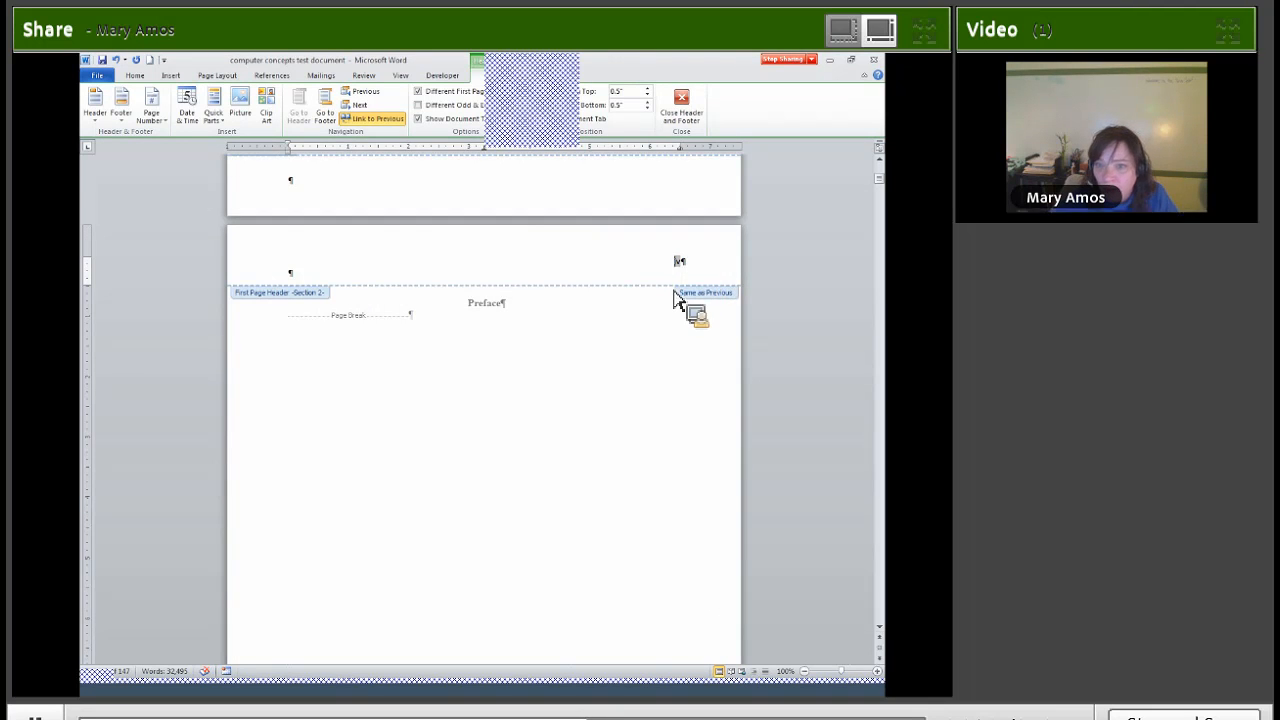
pyautogui.scroll(-5, 591, 395)
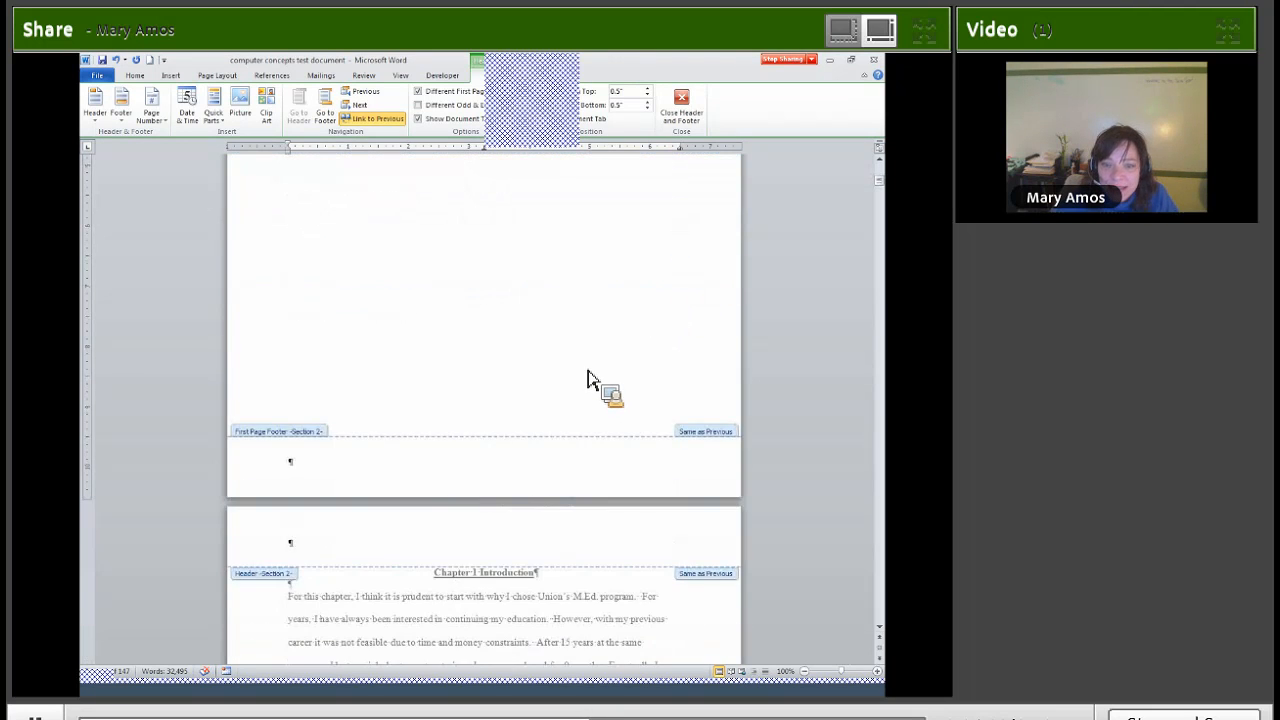
pyautogui.scroll(-1, 587, 380)
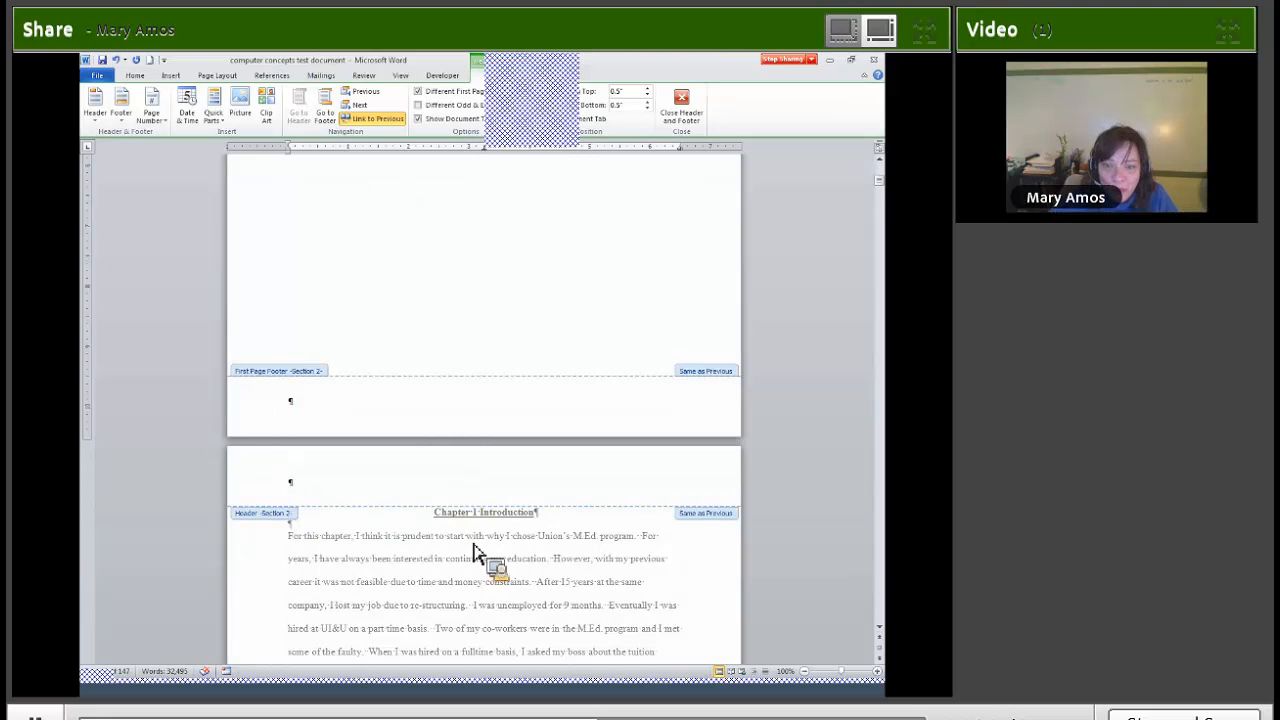
pyautogui.scroll(-1, 478, 553)
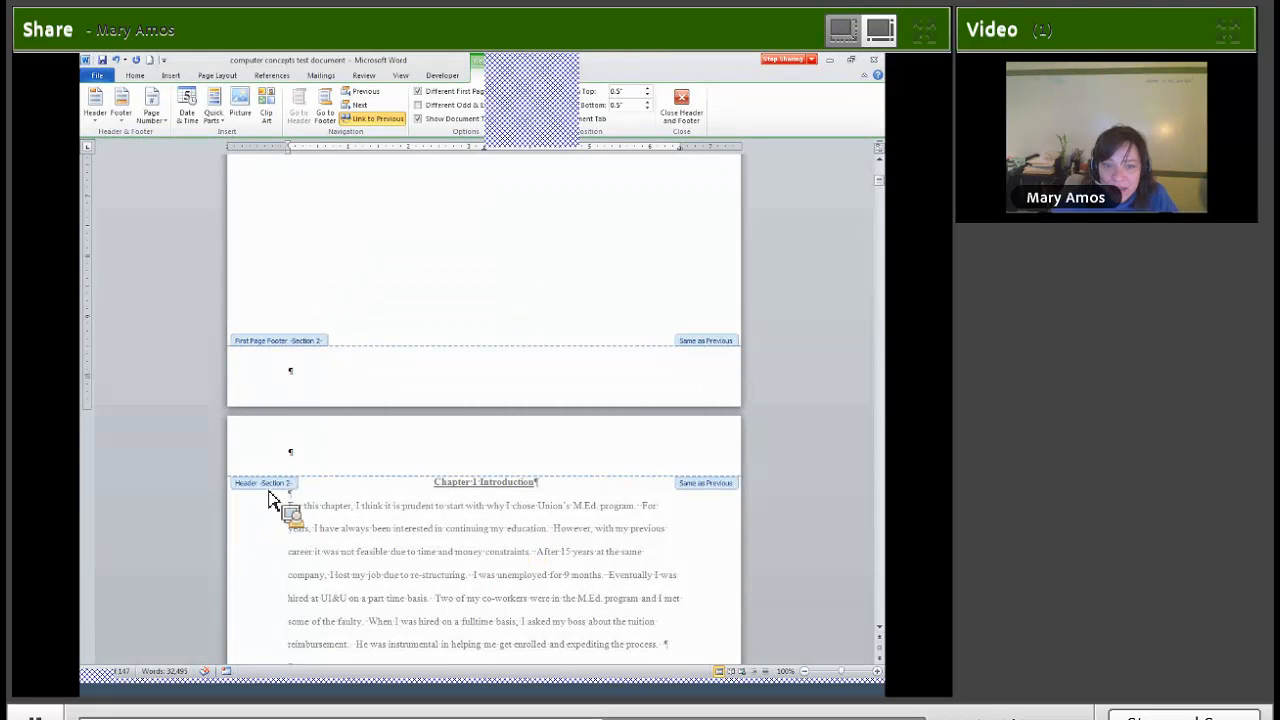
pyautogui.scroll(8, 314, 514)
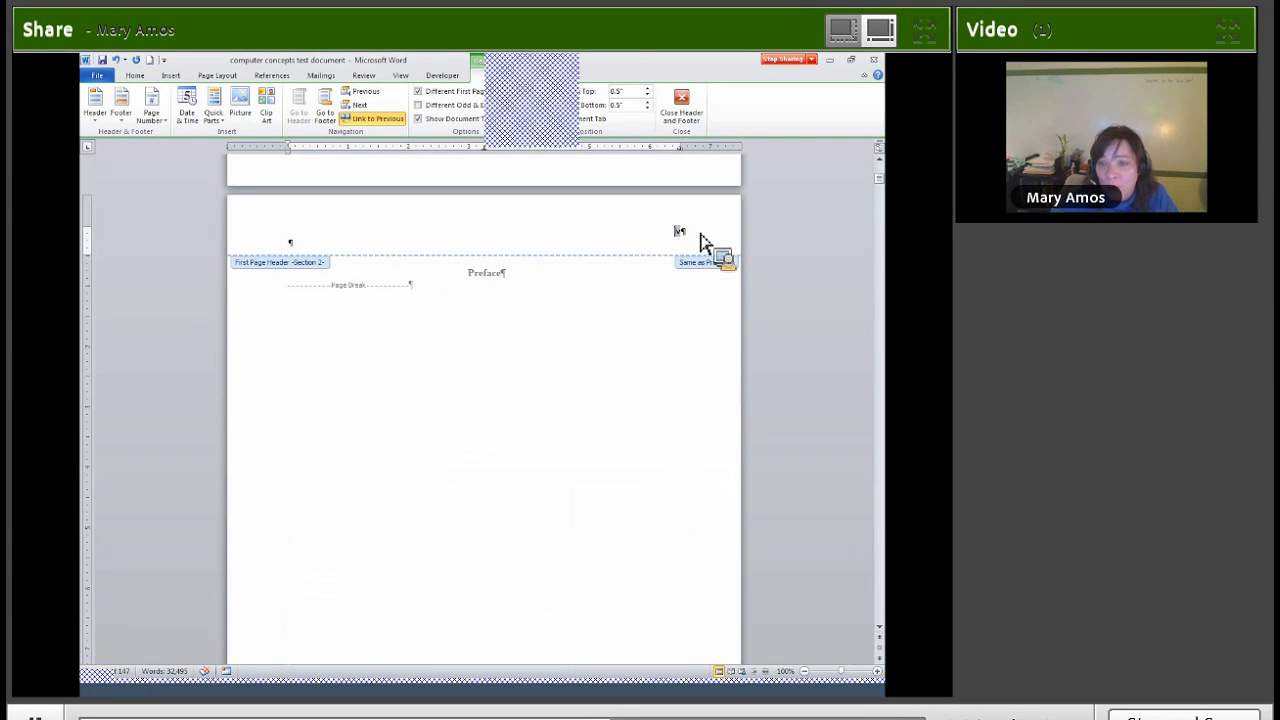
pyautogui.click(389, 289)
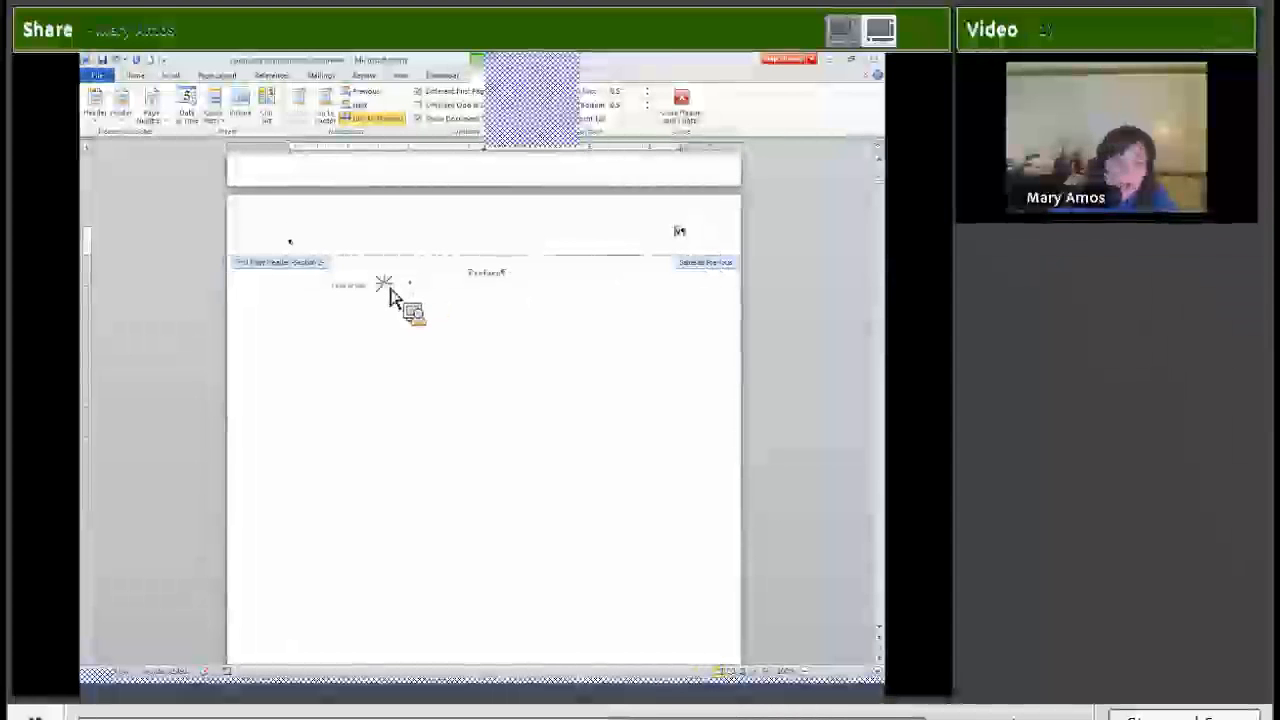
pyautogui.click(376, 287)
pyautogui.moveTo(420, 296); pyautogui.dragTo(384, 268)
pyautogui.click(220, 80)
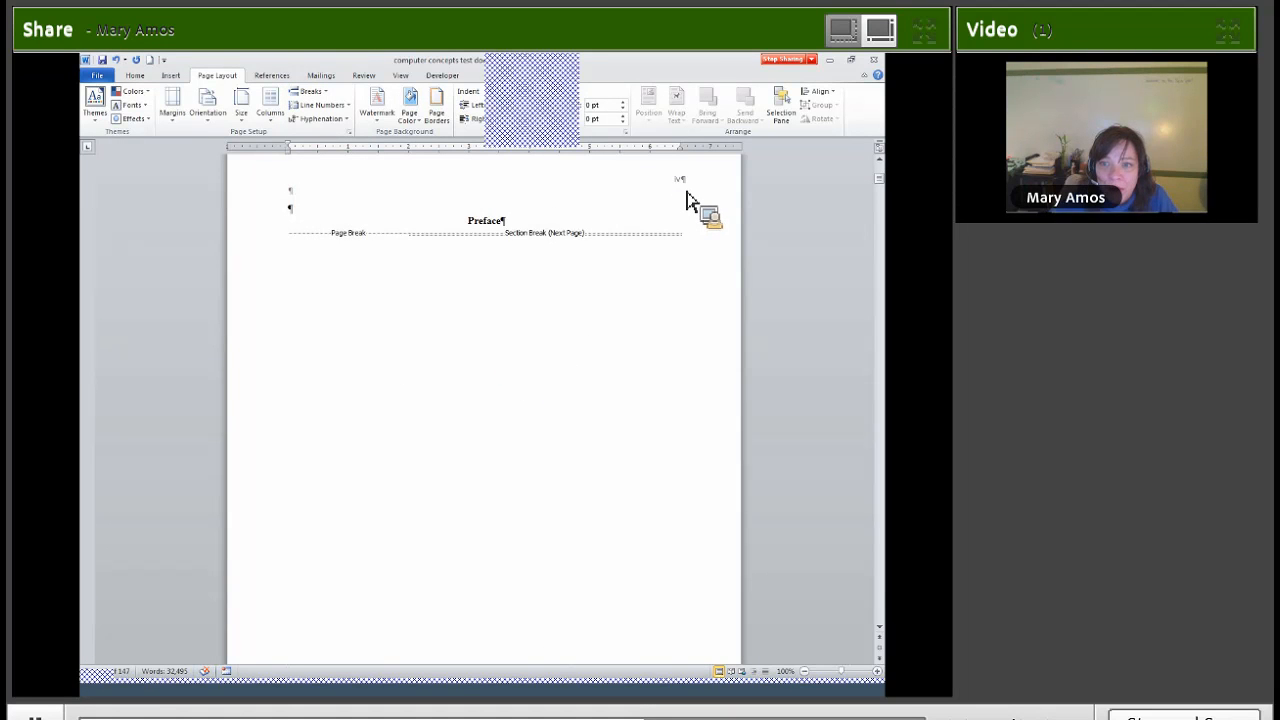
# Step: Format the Chapter 1 section's page numbers as Arabic numerals (1, 2, 3) starting at 1
pyautogui.scroll(-8, 686, 197)
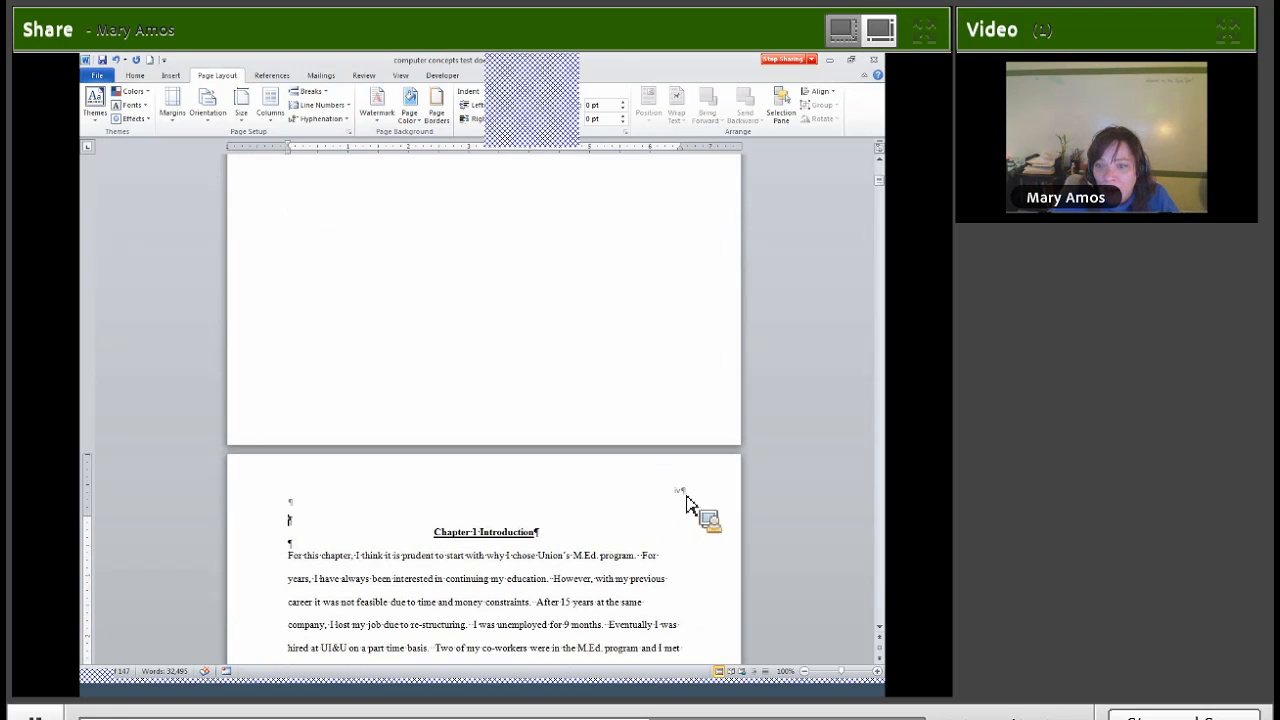
pyautogui.doubleClick(679, 503)
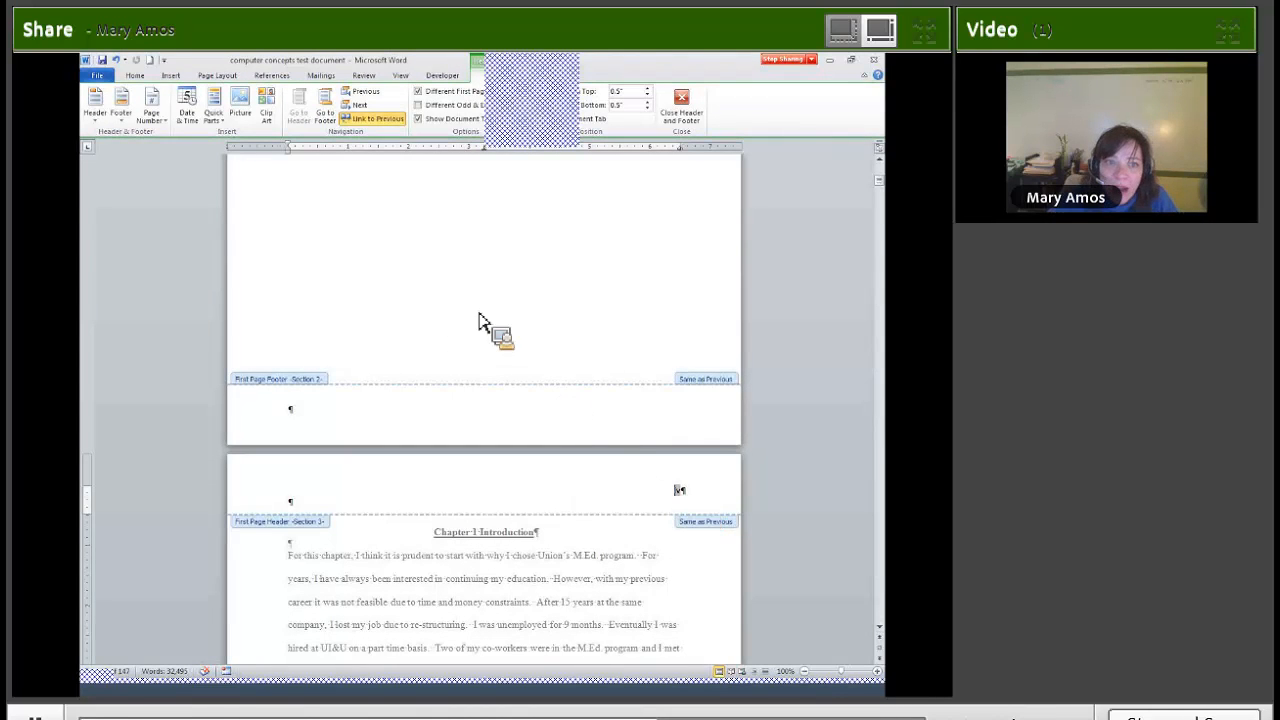
pyautogui.click(152, 112)
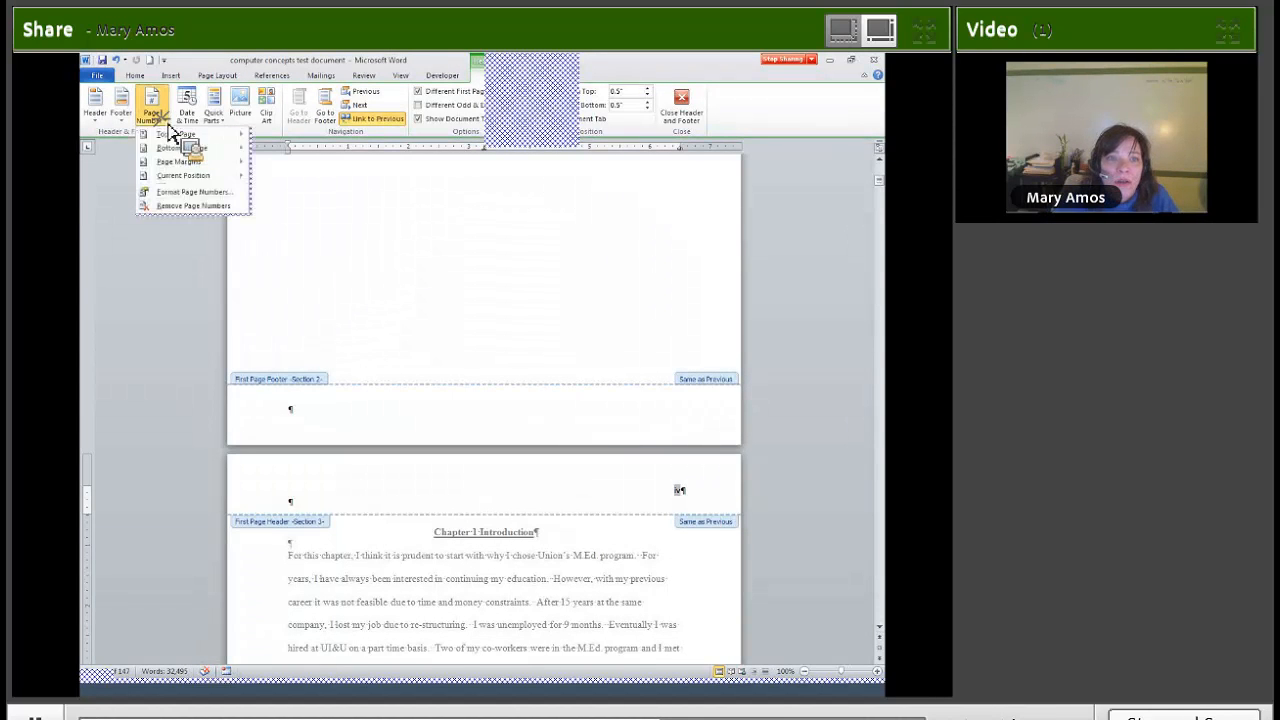
pyautogui.click(192, 192)
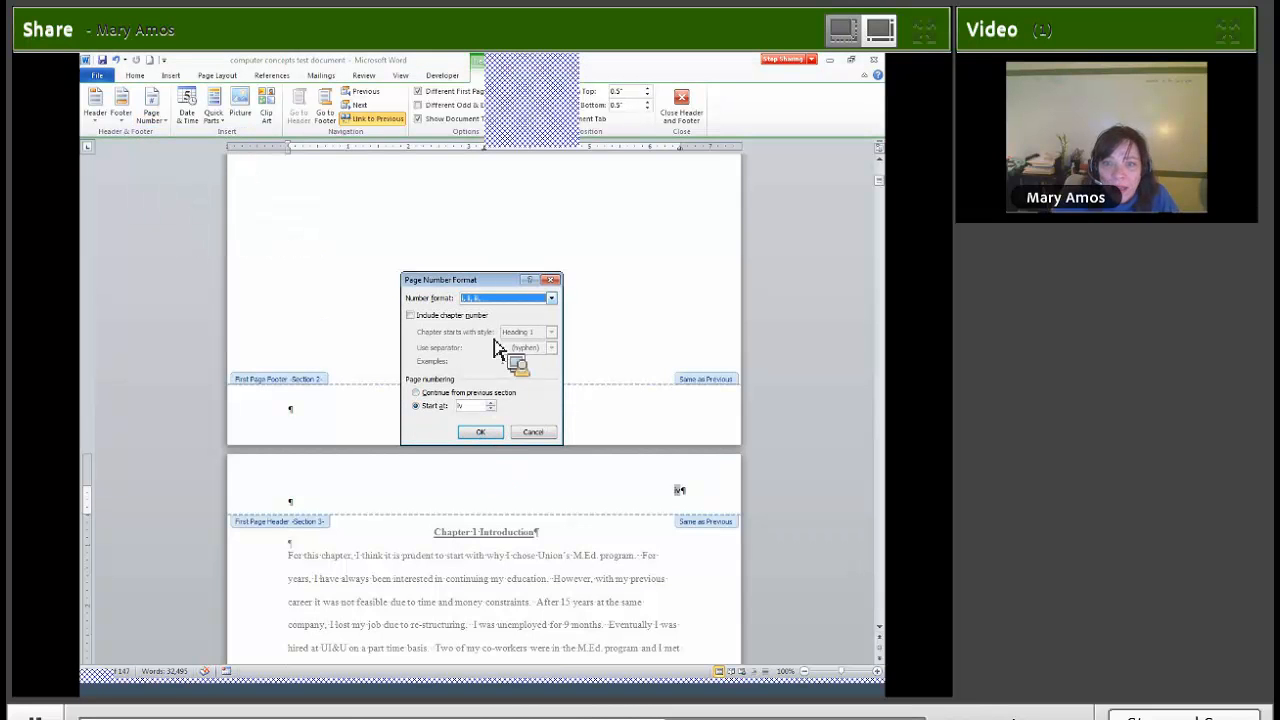
pyautogui.click(551, 298)
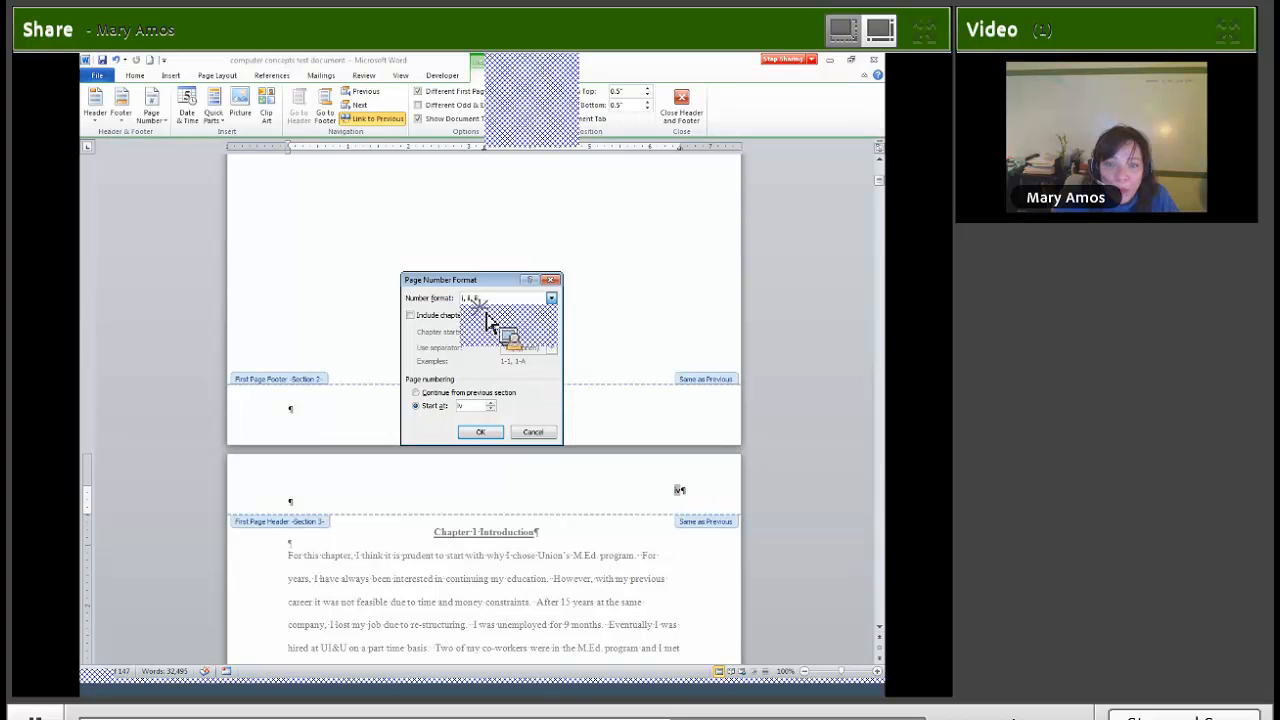
pyautogui.click(490, 322)
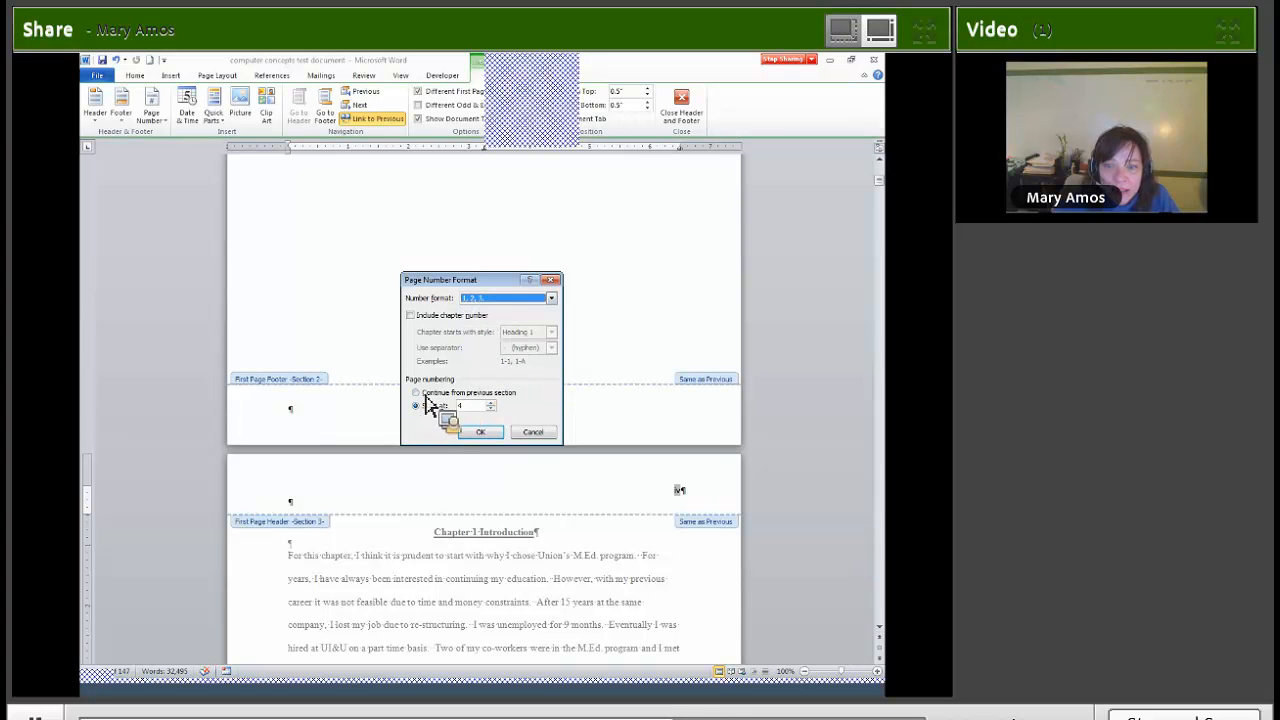
pyautogui.click(490, 408)
pyautogui.click(490, 408)
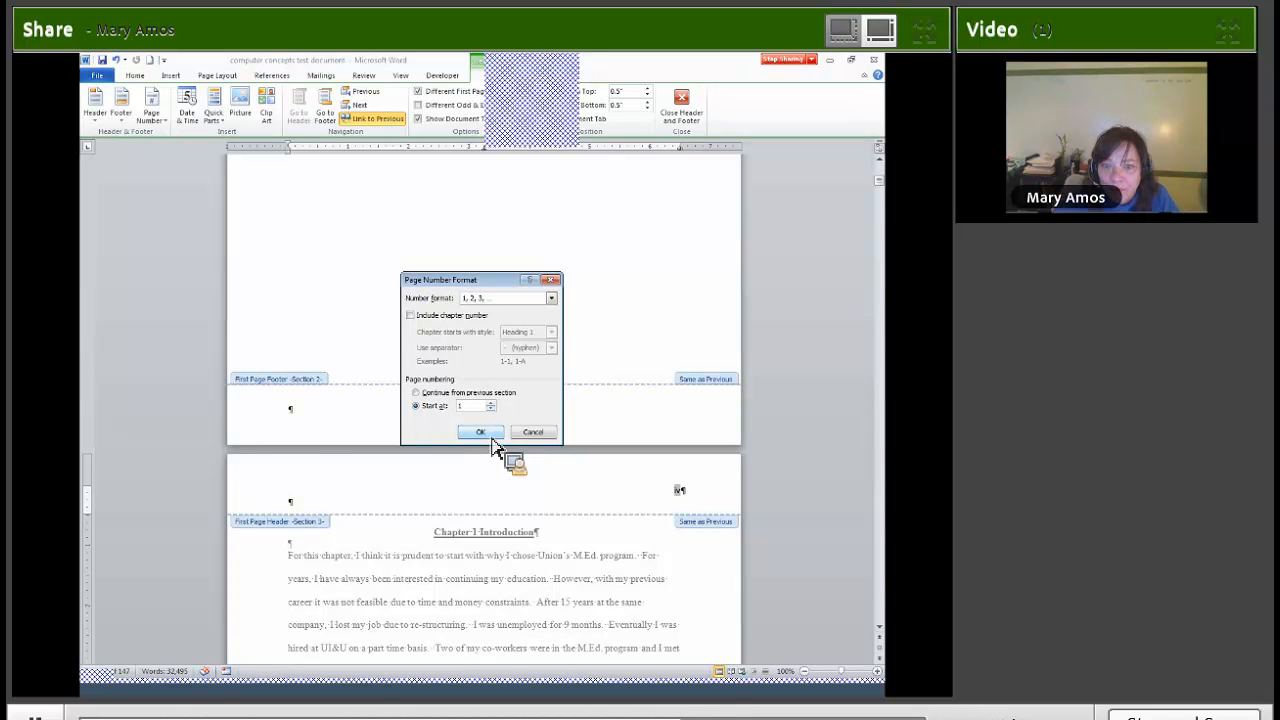
pyautogui.click(486, 434)
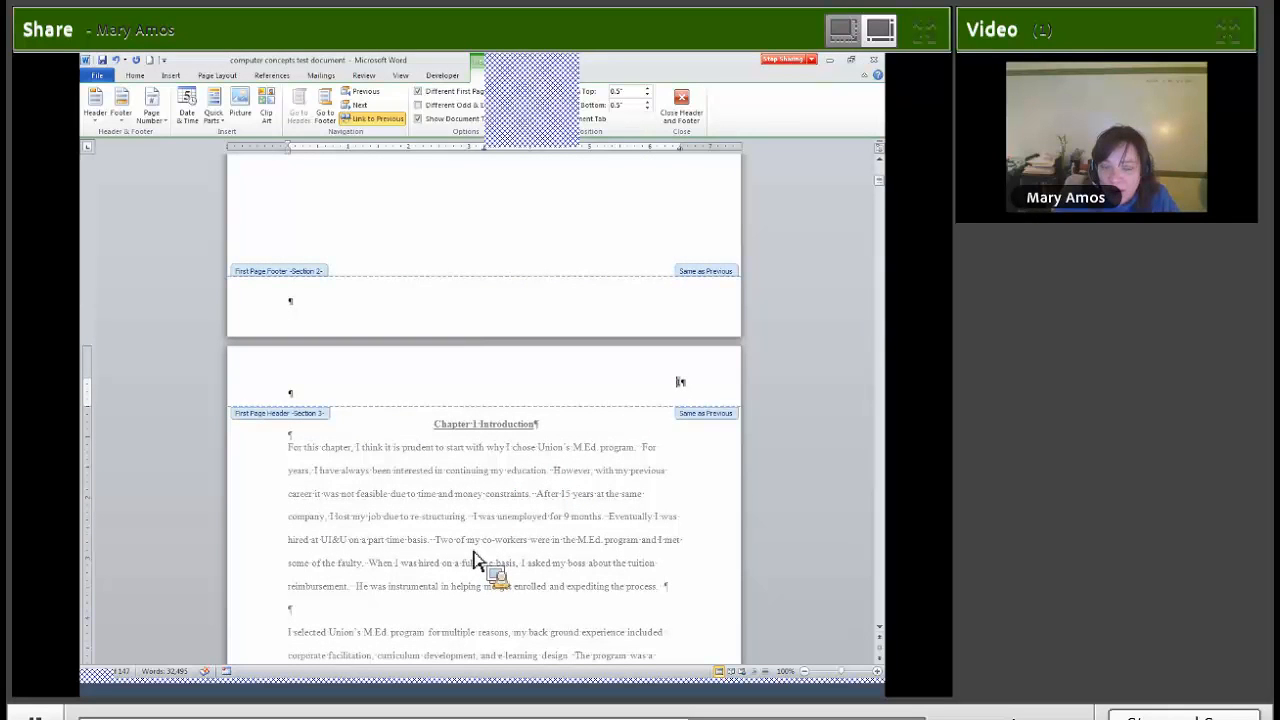
# Step: Turn off the Different First Page option for Section 1 from the title page's header
pyautogui.scroll(5, 578, 522)
pyautogui.scroll(5, 578, 522)
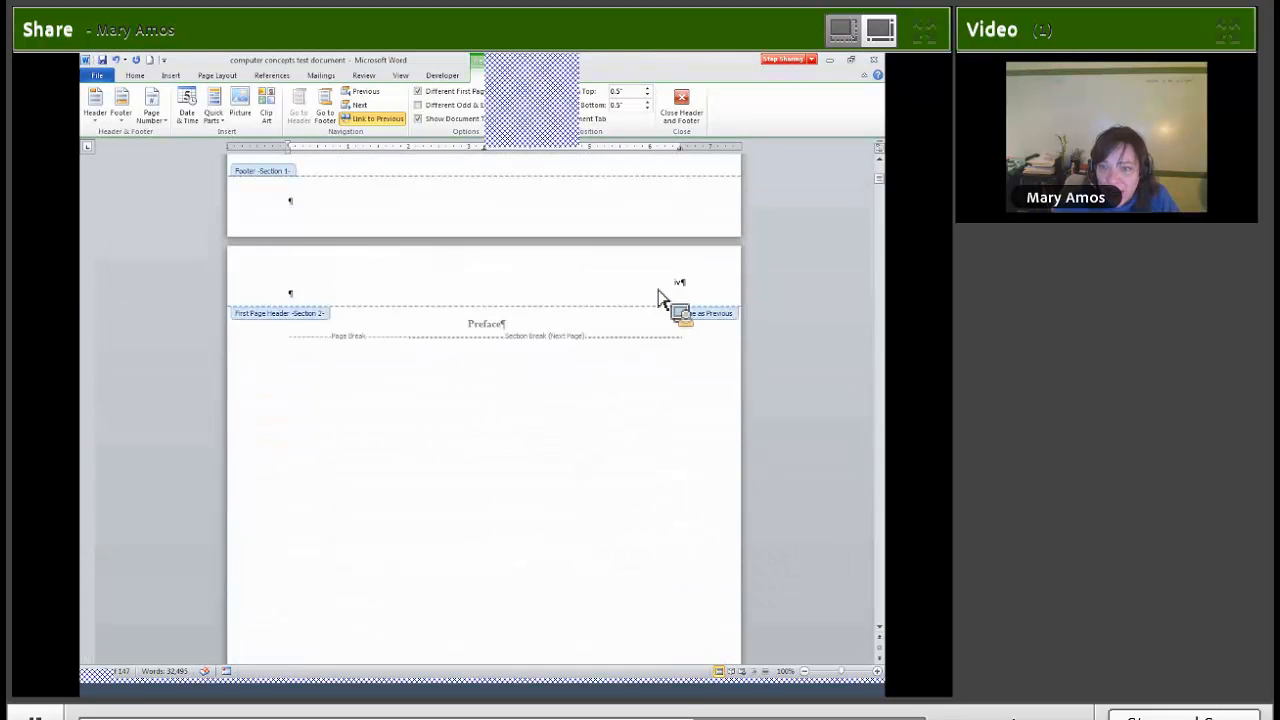
pyautogui.scroll(10, 641, 348)
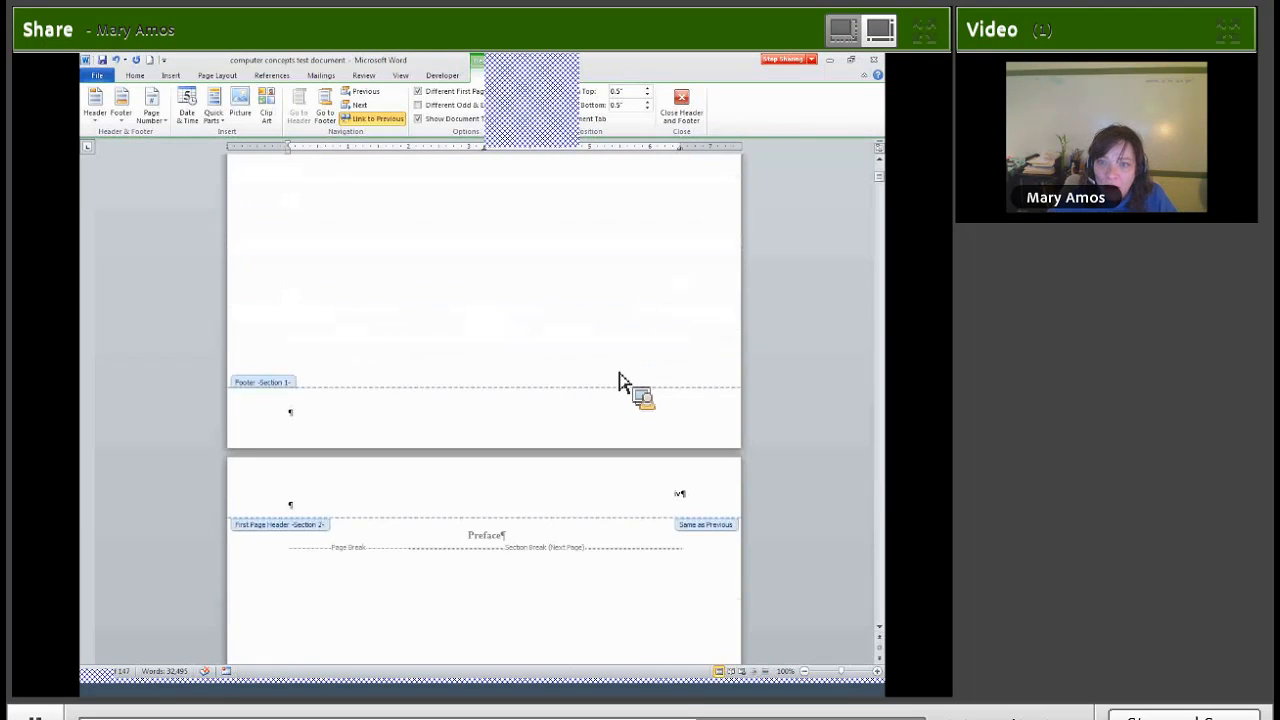
pyautogui.scroll(8, 620, 390)
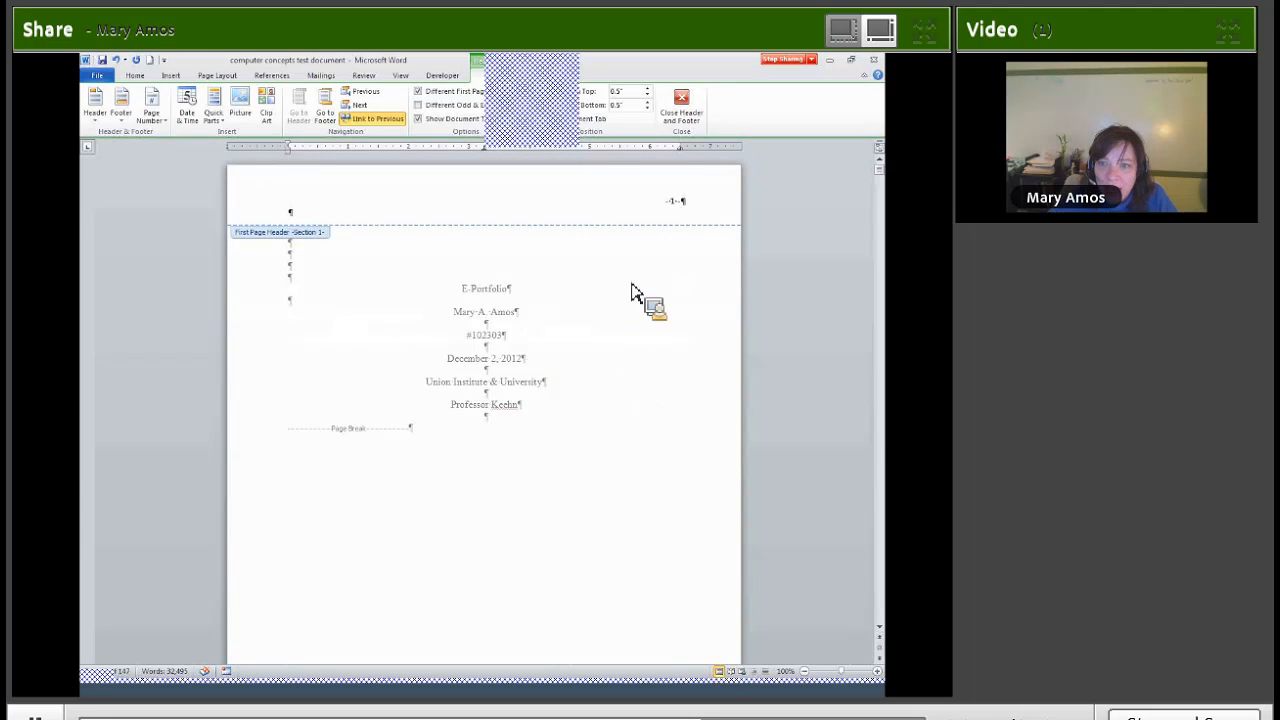
pyautogui.doubleClick(676, 201)
pyautogui.click(428, 92)
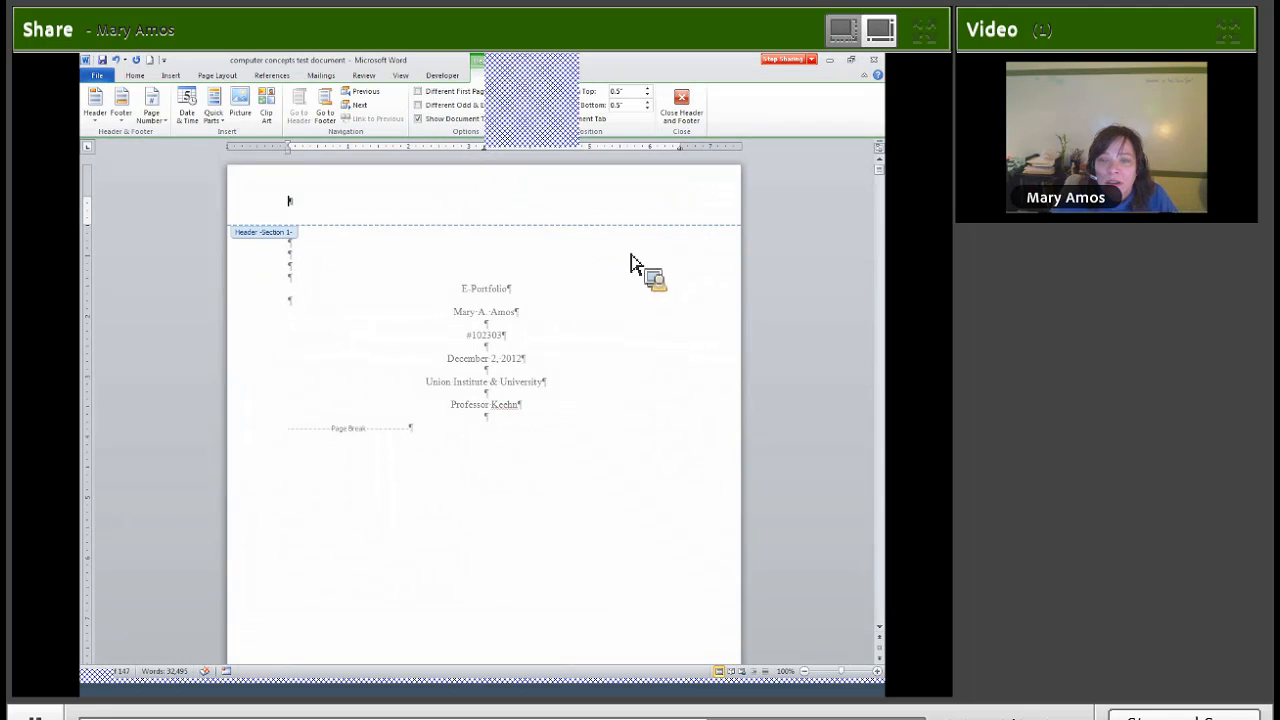
# Step: Examine the page numbers and section labels in the headers from the title page through Chapter 1 and back to the Preface
pyautogui.scroll(-1, 600, 226)
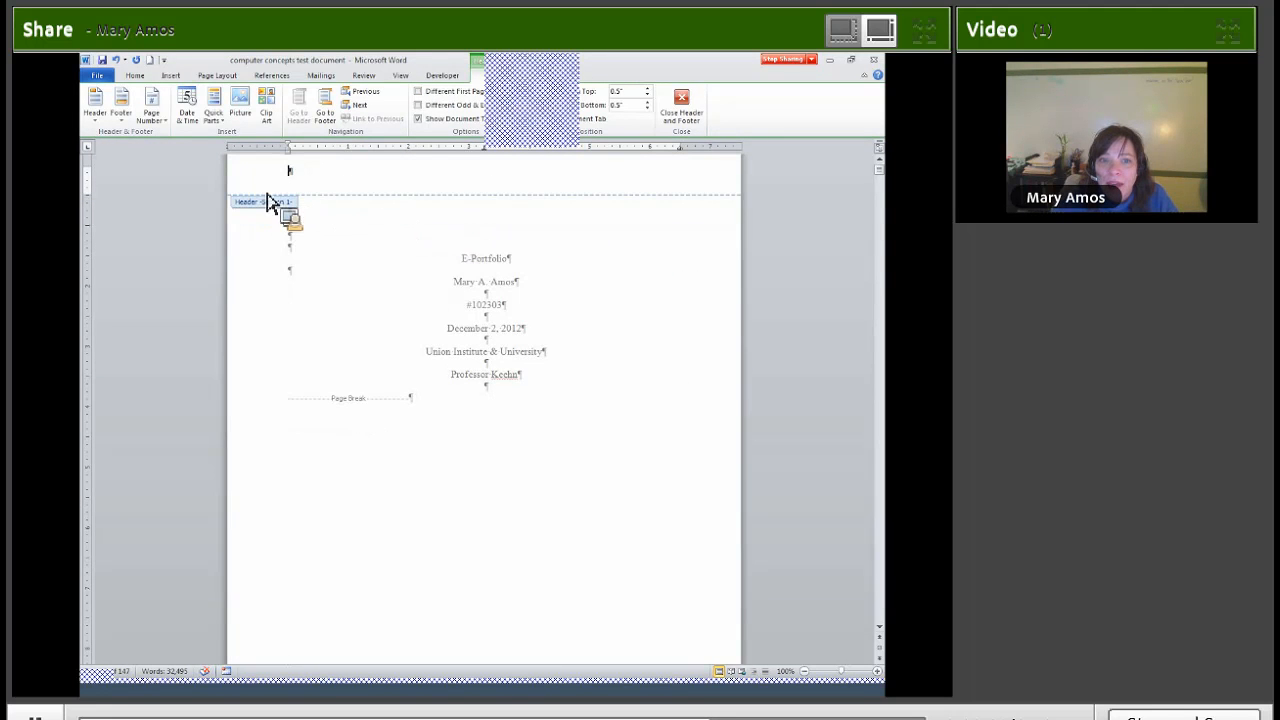
pyautogui.scroll(1, 713, 187)
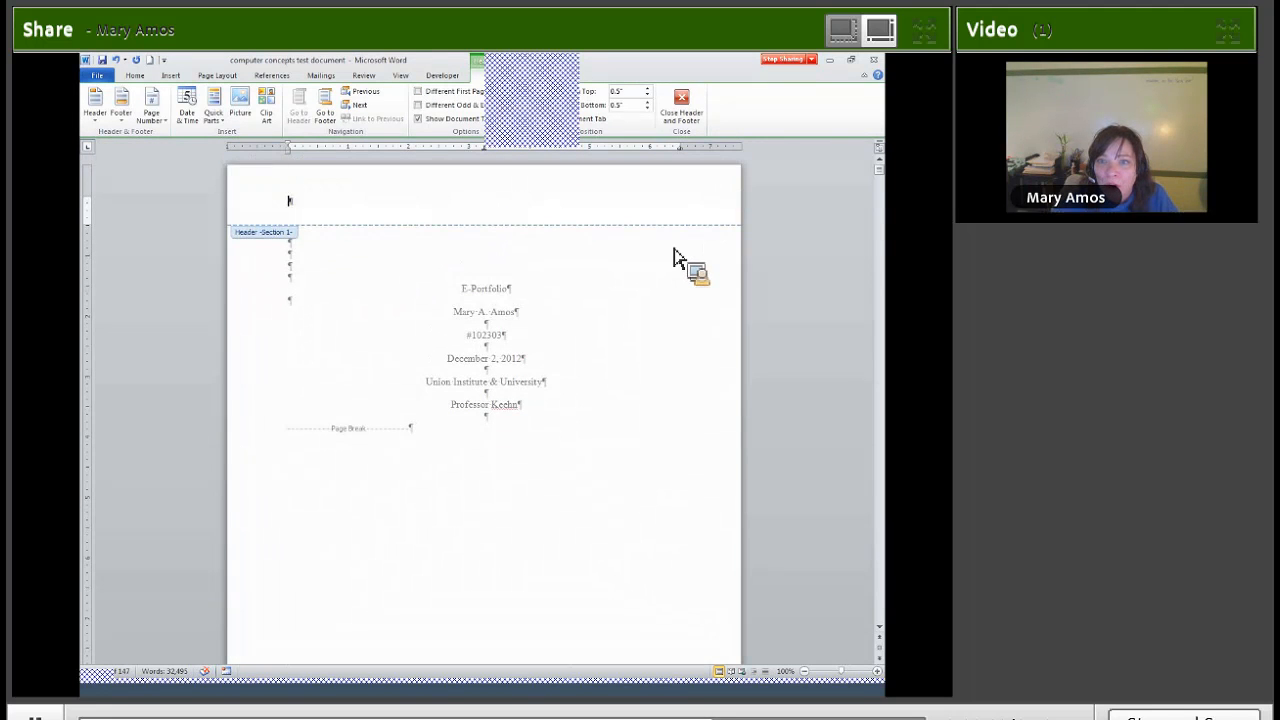
pyautogui.scroll(-12, 673, 258)
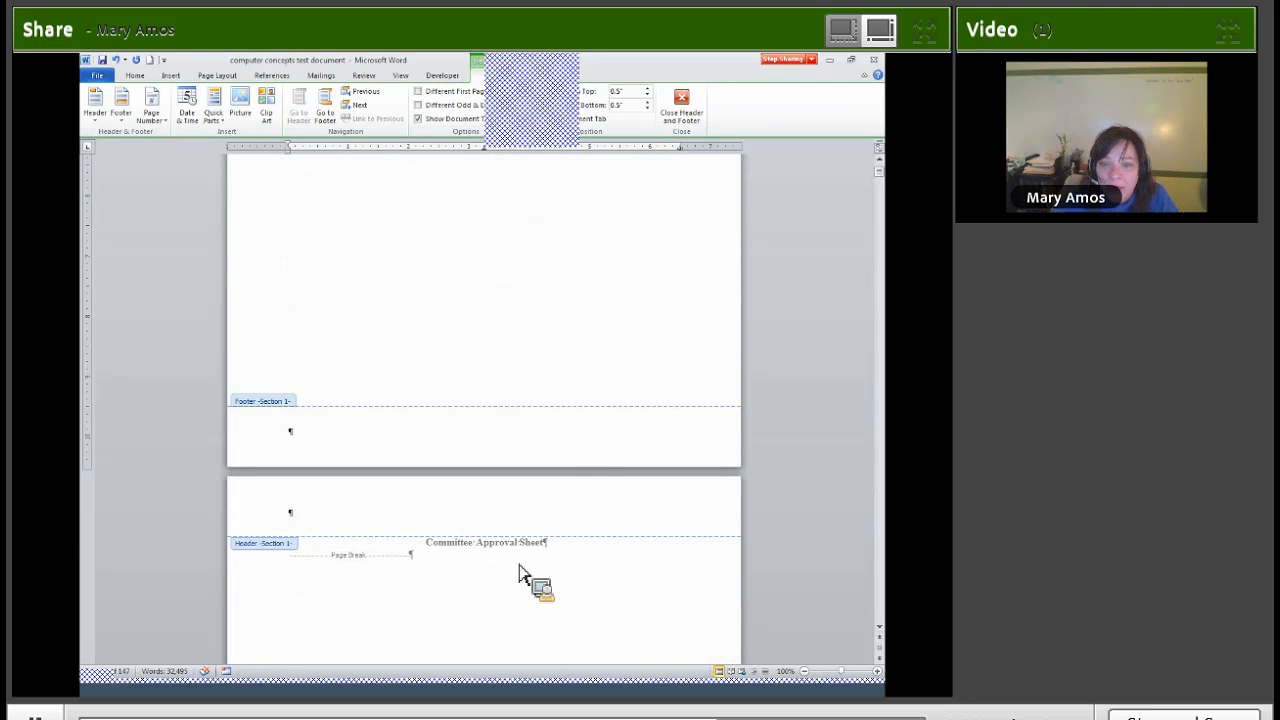
pyautogui.scroll(-20, 391, 551)
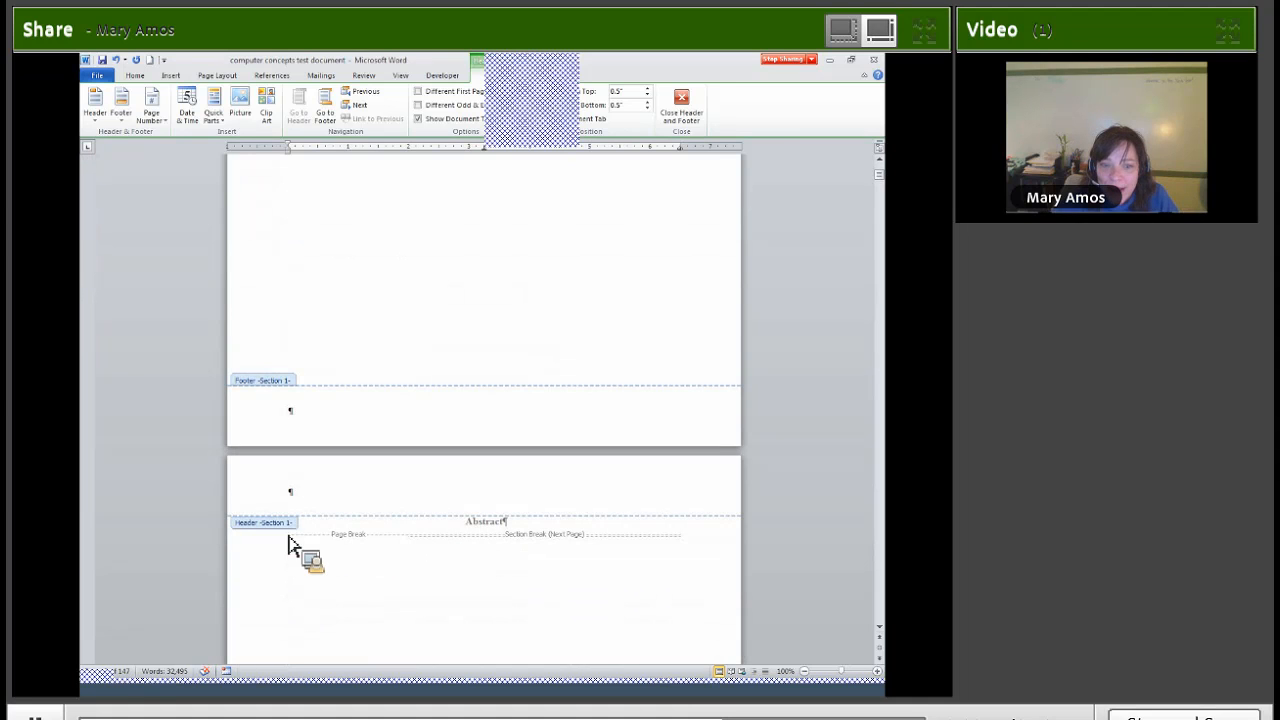
pyautogui.scroll(-20, 561, 566)
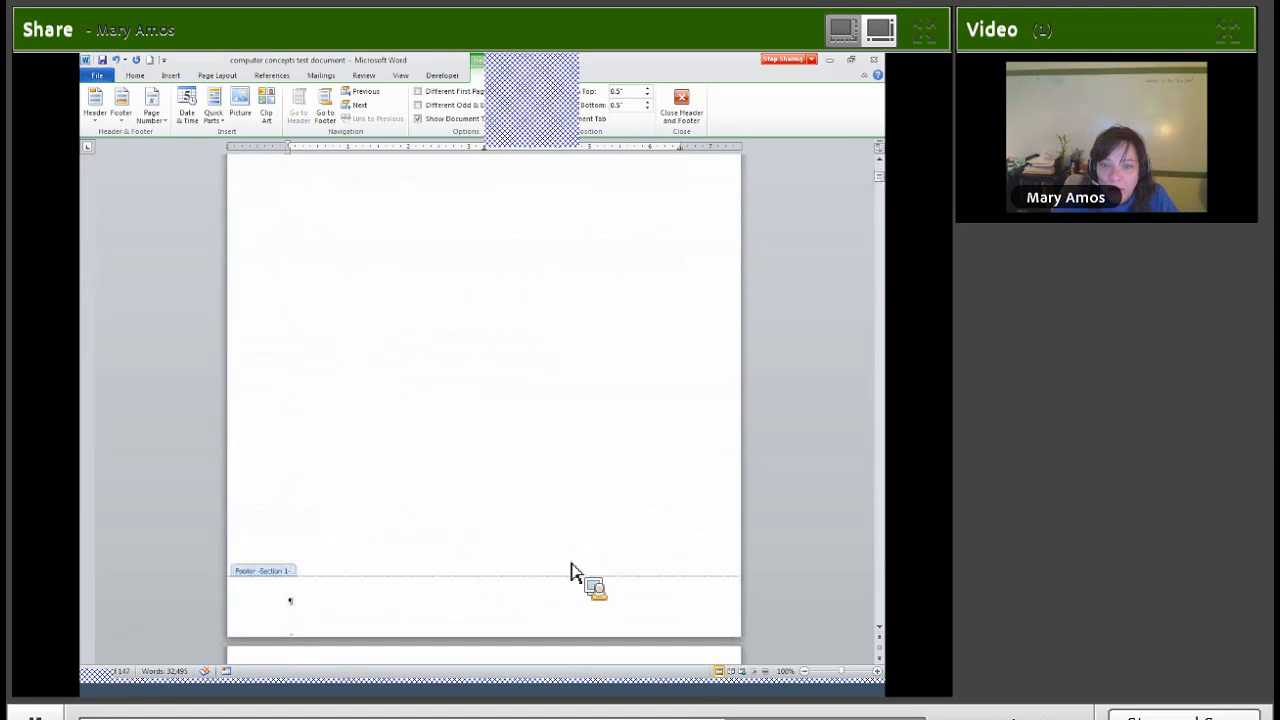
pyautogui.scroll(-2, 545, 567)
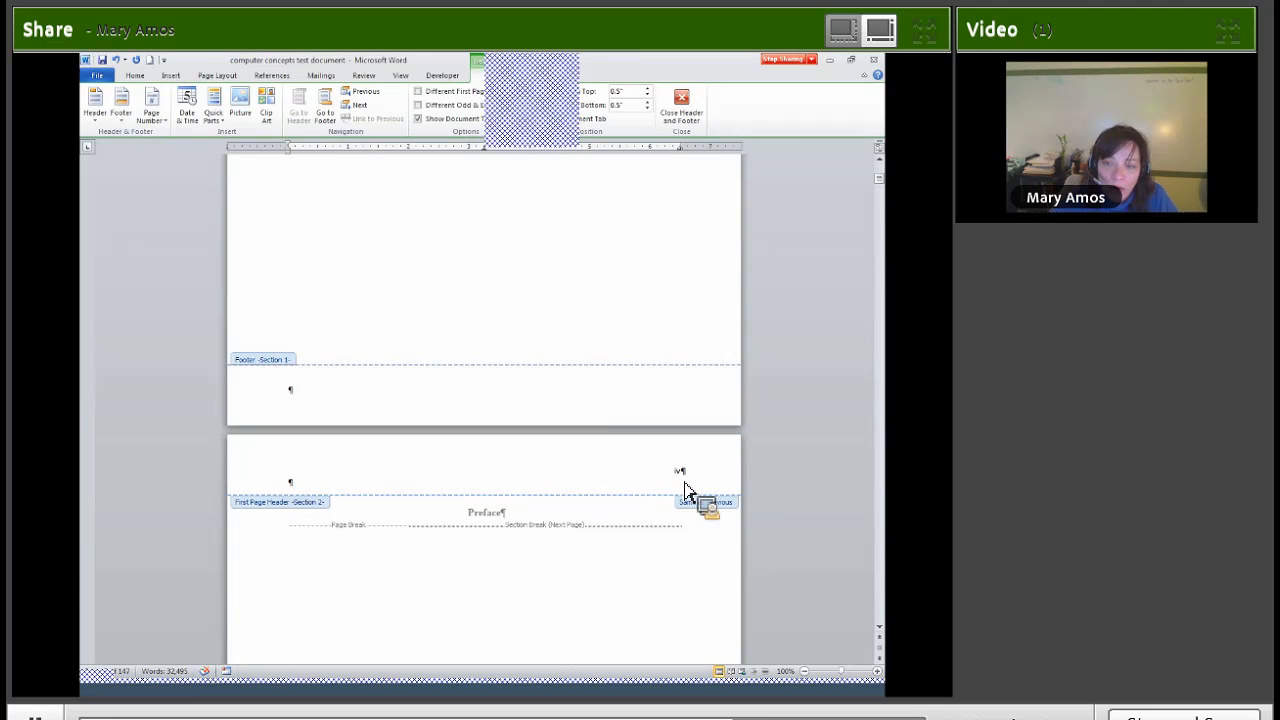
pyautogui.scroll(-4, 684, 490)
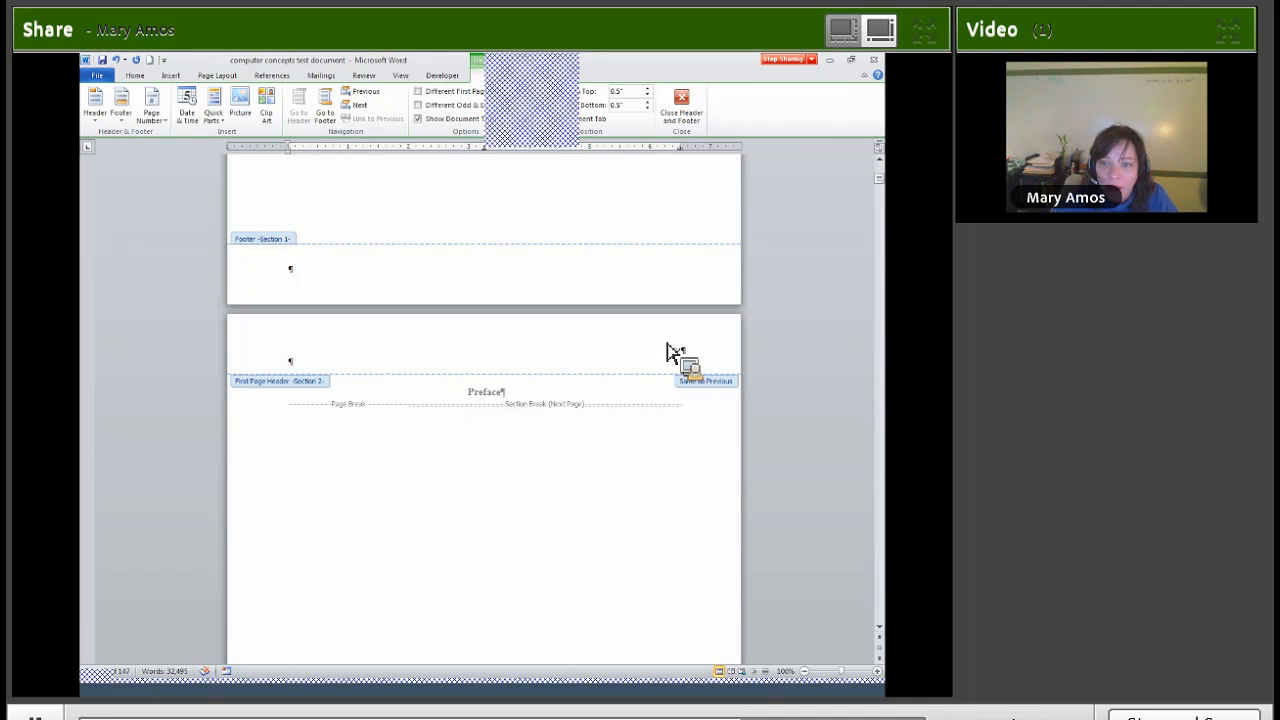
pyautogui.scroll(-6, 510, 515)
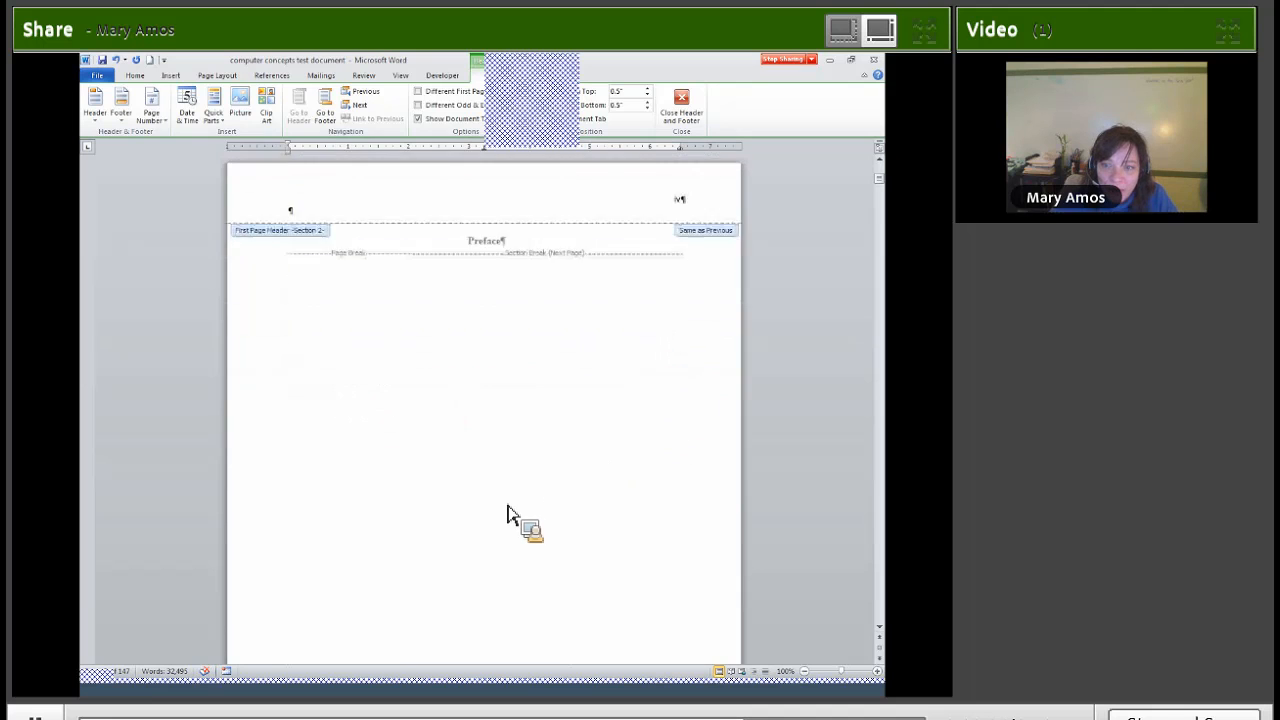
pyautogui.scroll(-12, 505, 515)
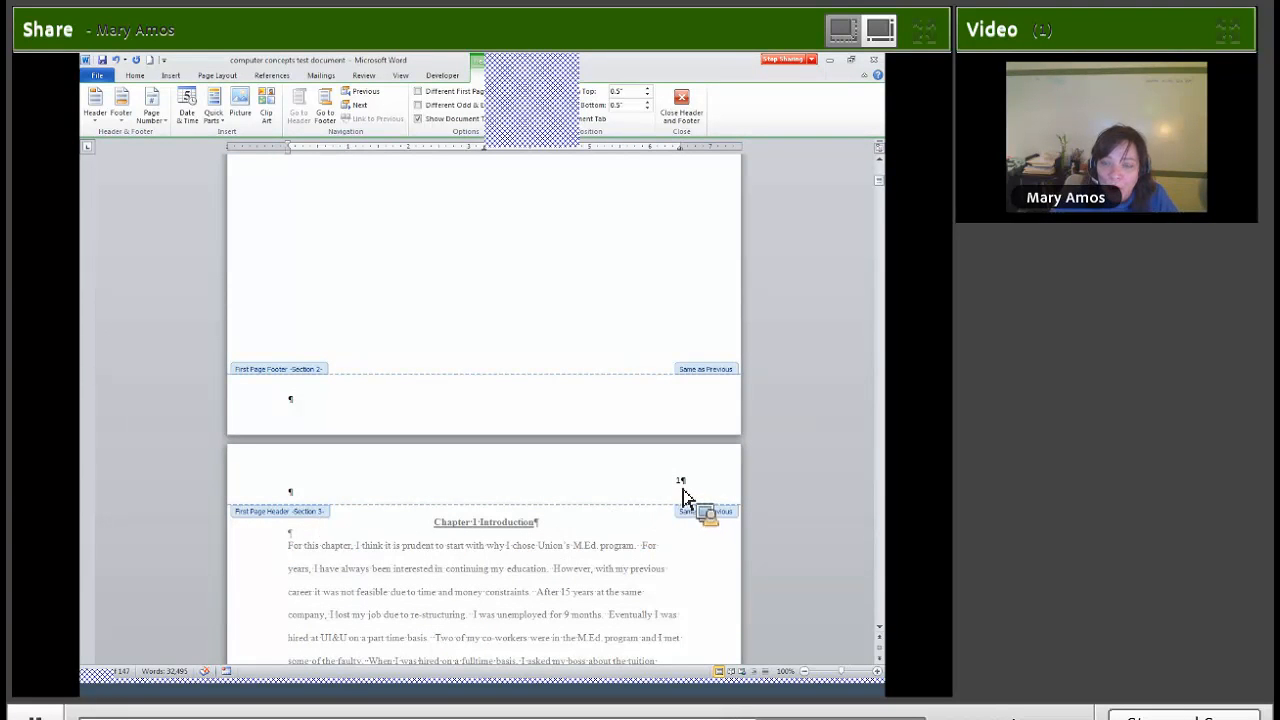
pyautogui.scroll(-5, 630, 540)
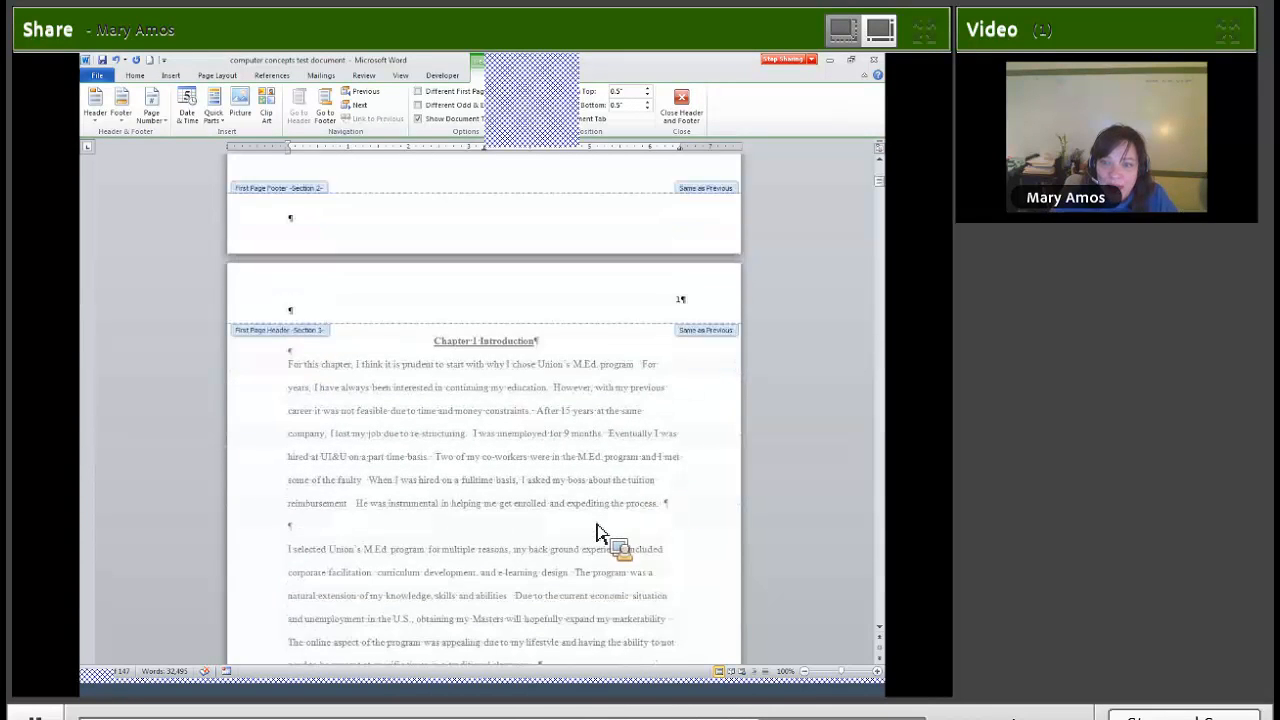
pyautogui.scroll(-6, 597, 527)
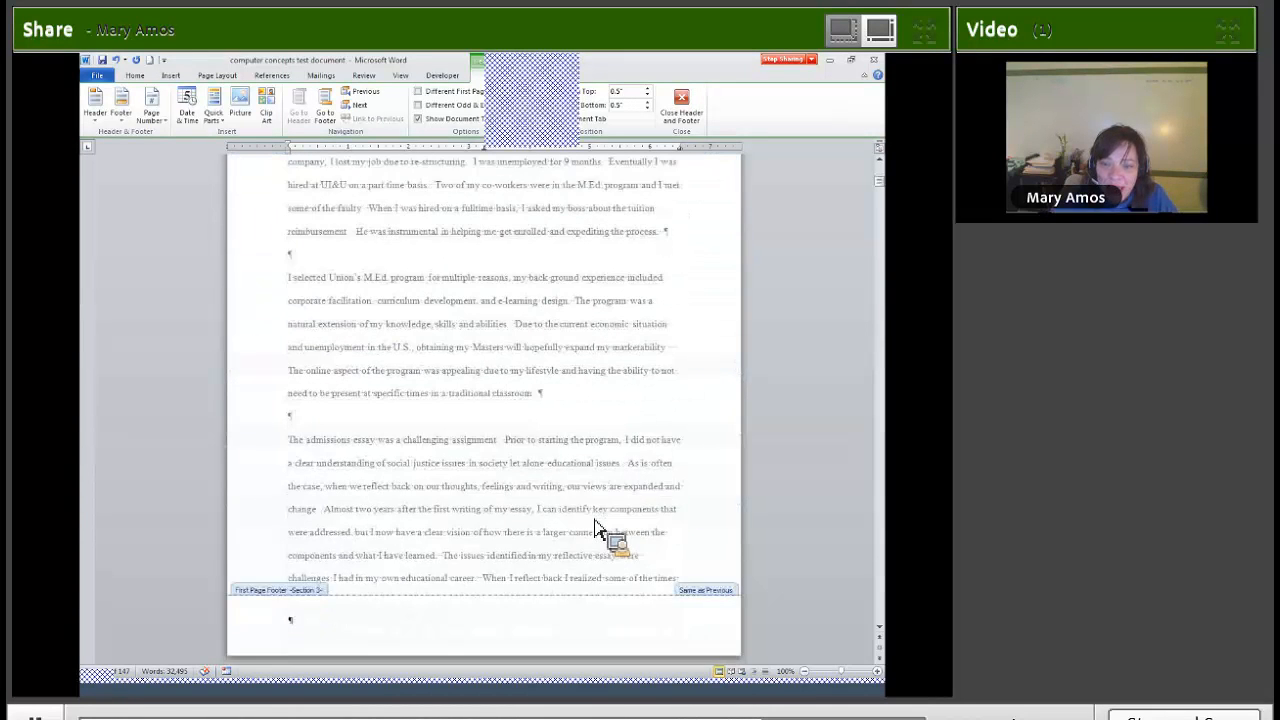
pyautogui.scroll(8, 593, 527)
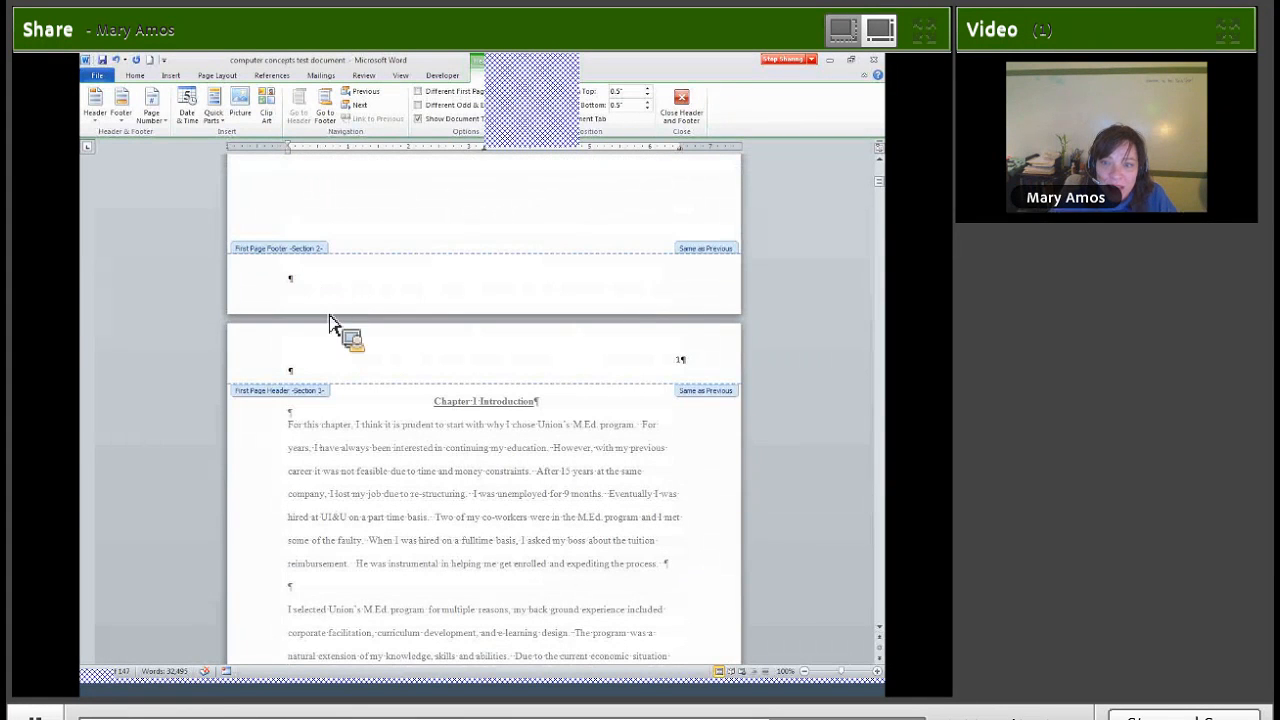
pyautogui.scroll(4, 680, 432)
pyautogui.scroll(8, 647, 441)
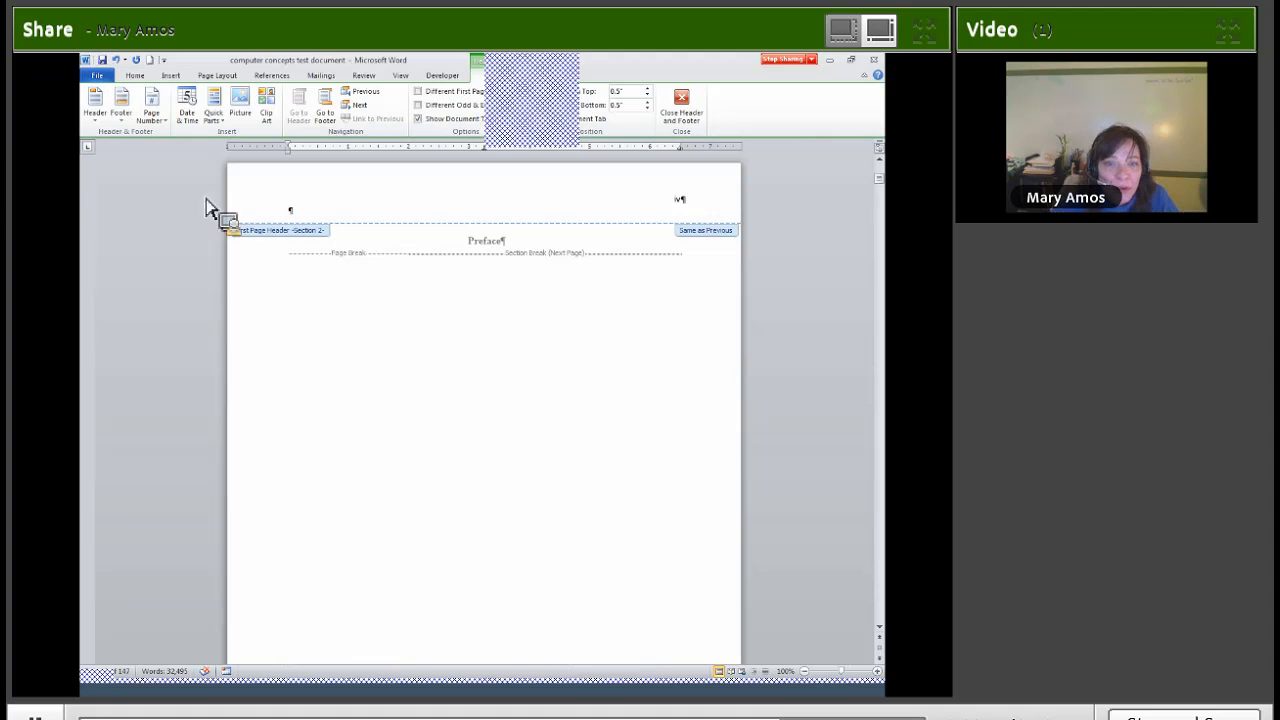
# Step: Leave header editing and place the text cursor in the Preface title
pyautogui.doubleClick(487, 243)
pyautogui.scroll(-6, 486, 245)
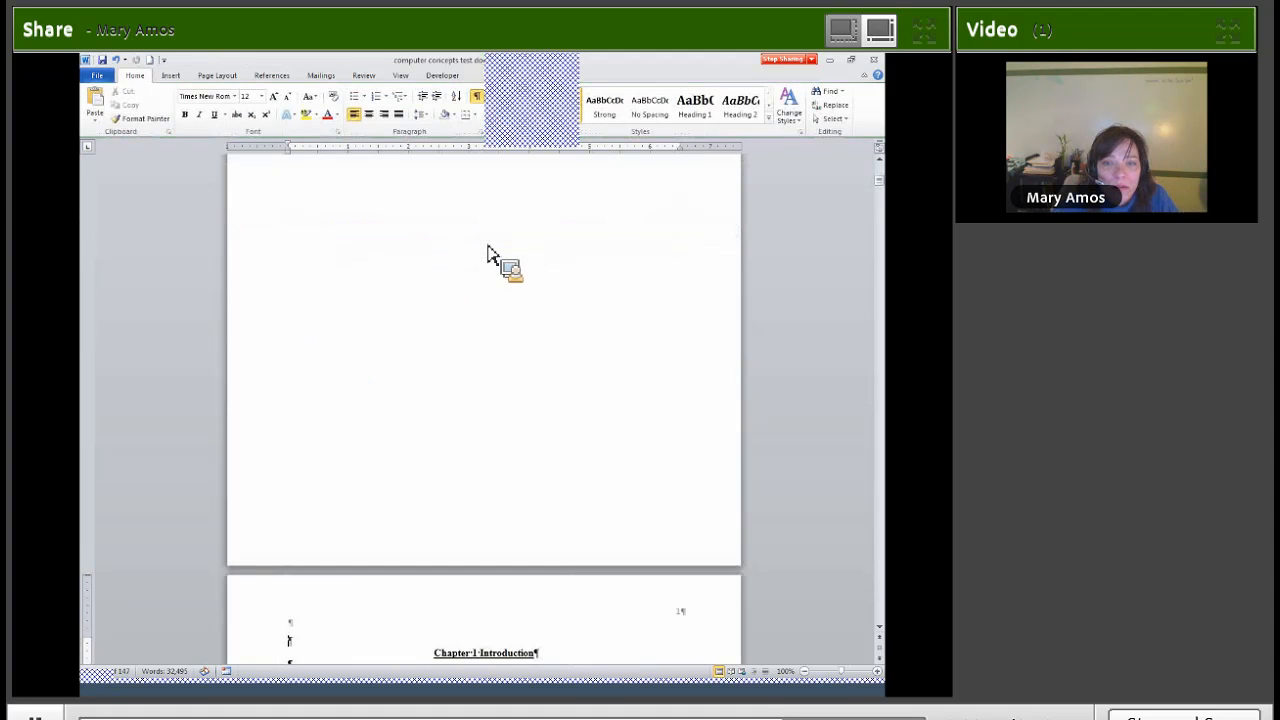
pyautogui.scroll(7, 486, 300)
pyautogui.click(498, 287)
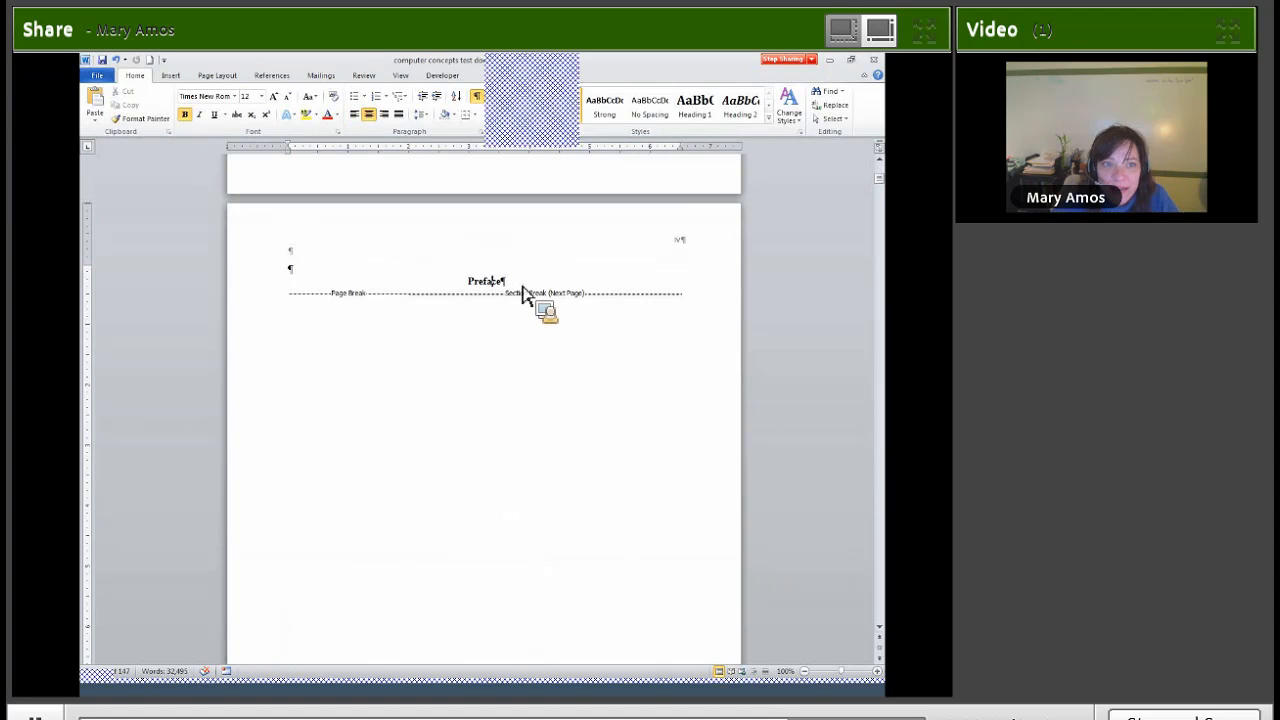
pyautogui.click(171, 76)
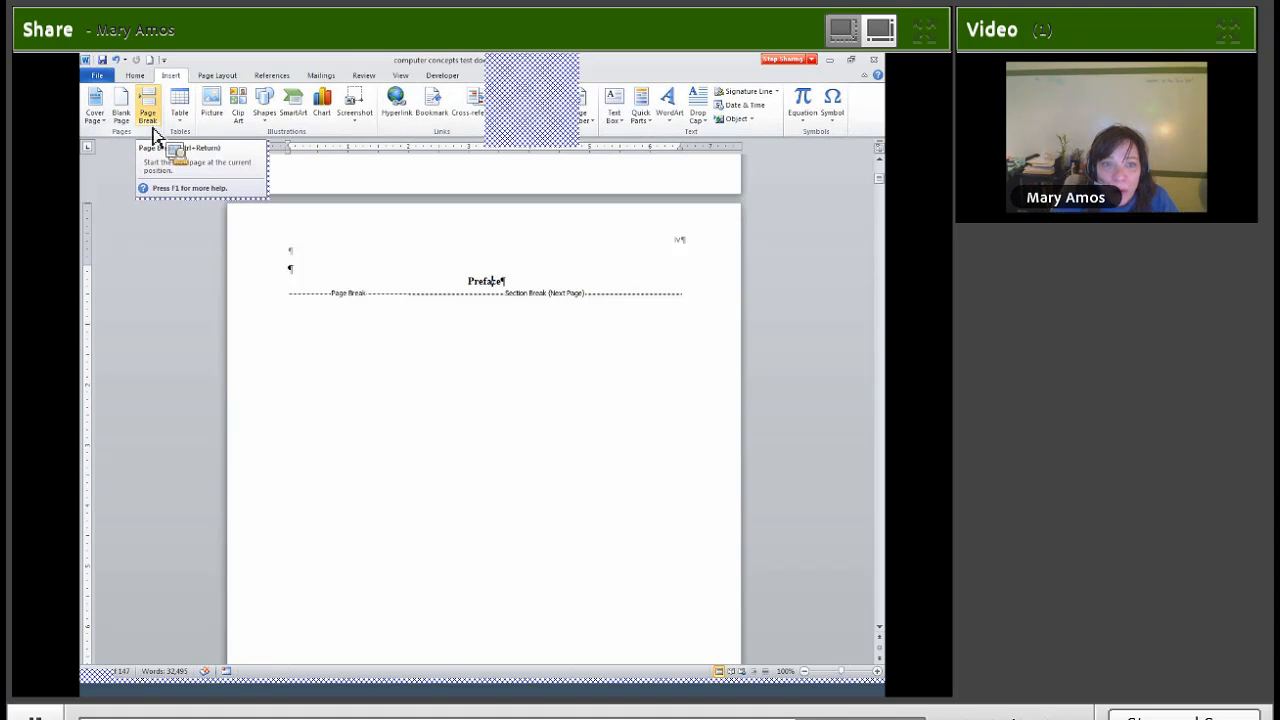
pyautogui.click(600, 131)
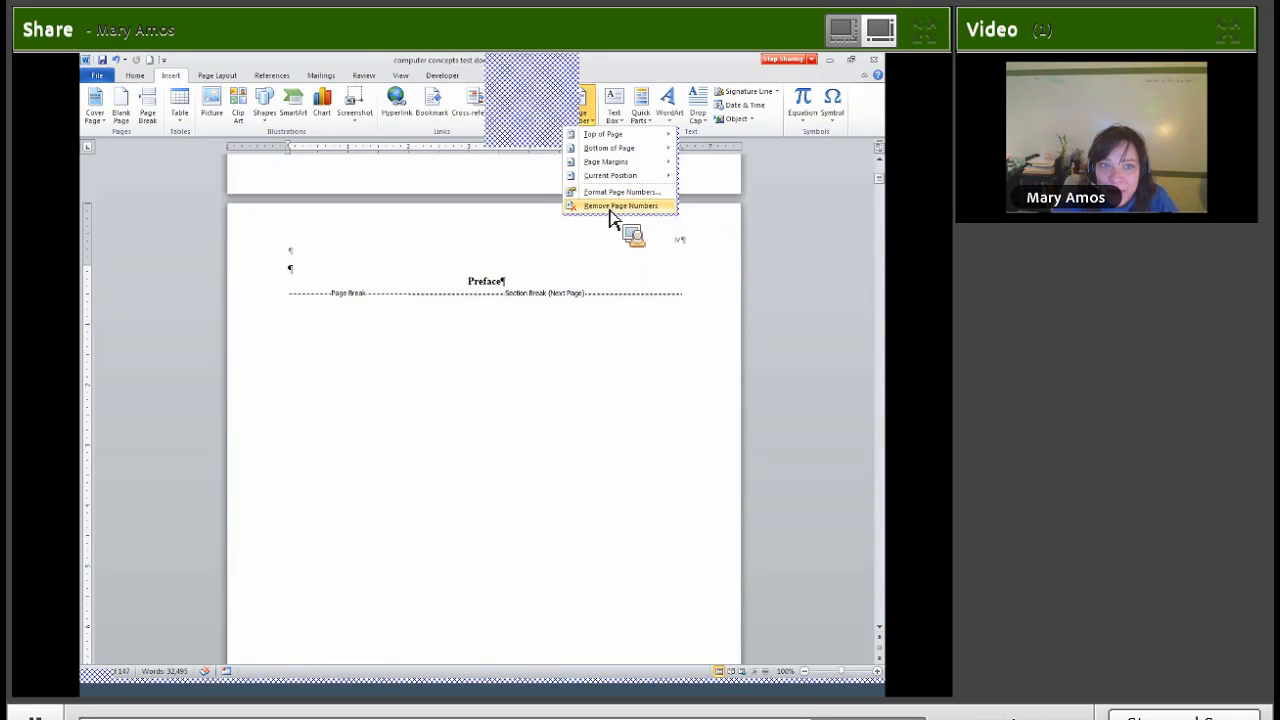
pyautogui.click(216, 77)
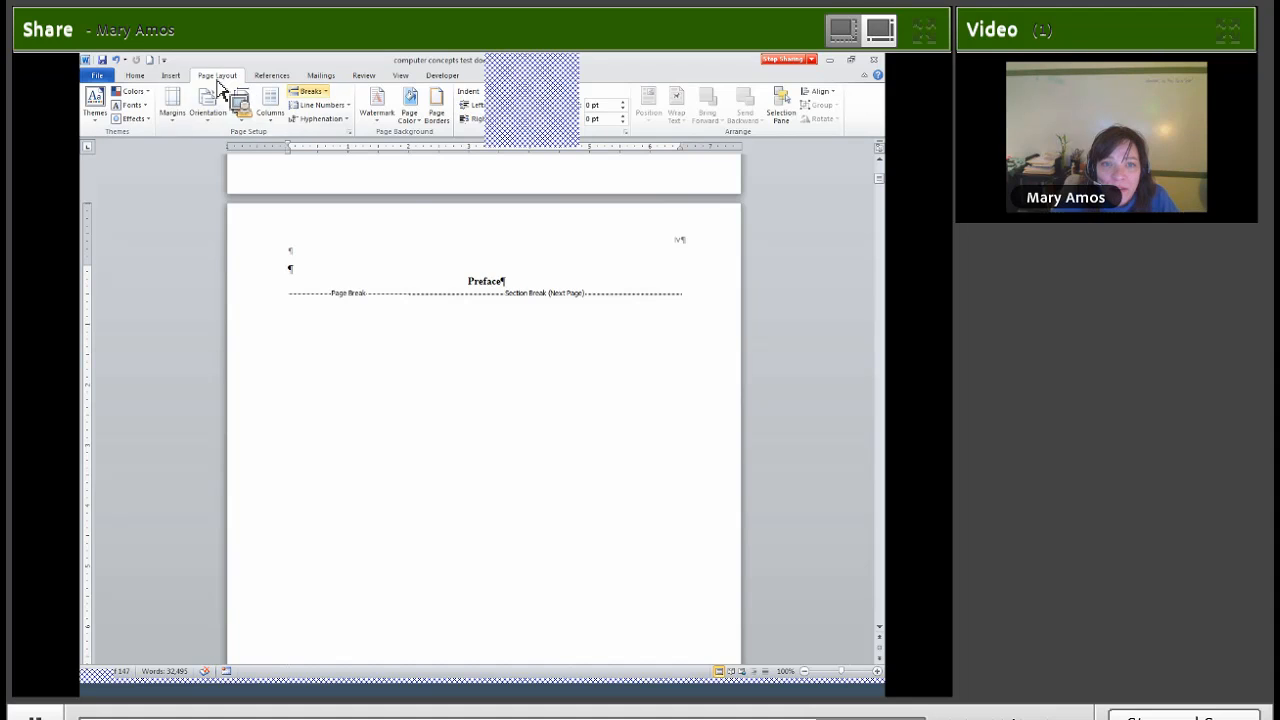
pyautogui.click(310, 91)
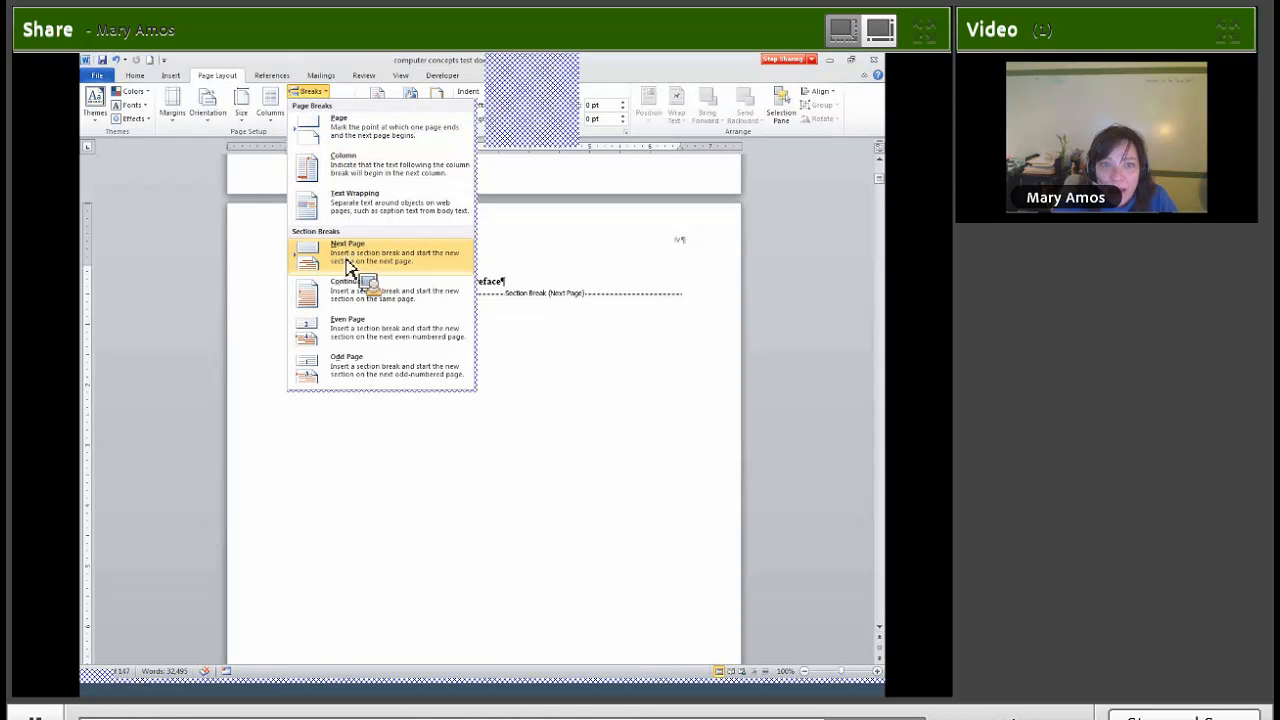
pyautogui.click(185, 243)
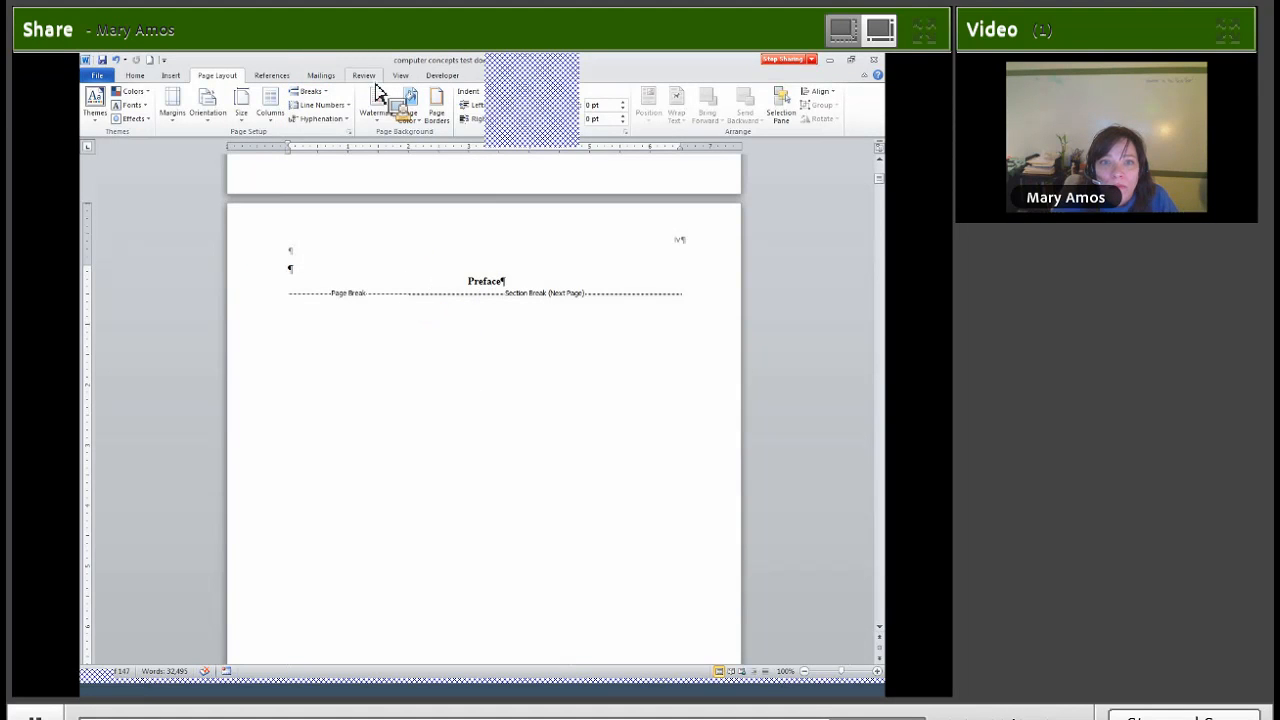
# Step: Open the Preface page's header for editing and stop sharing the screen
pyautogui.doubleClick(680, 243)
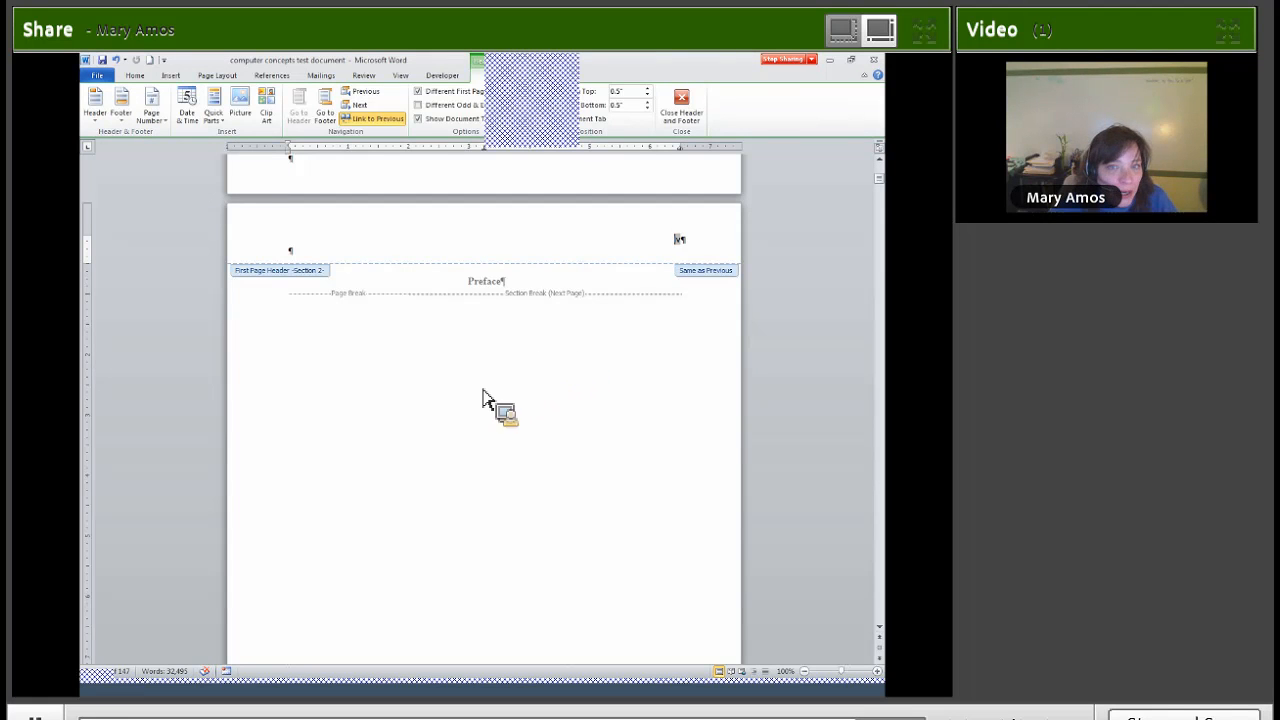
pyautogui.click(797, 60)
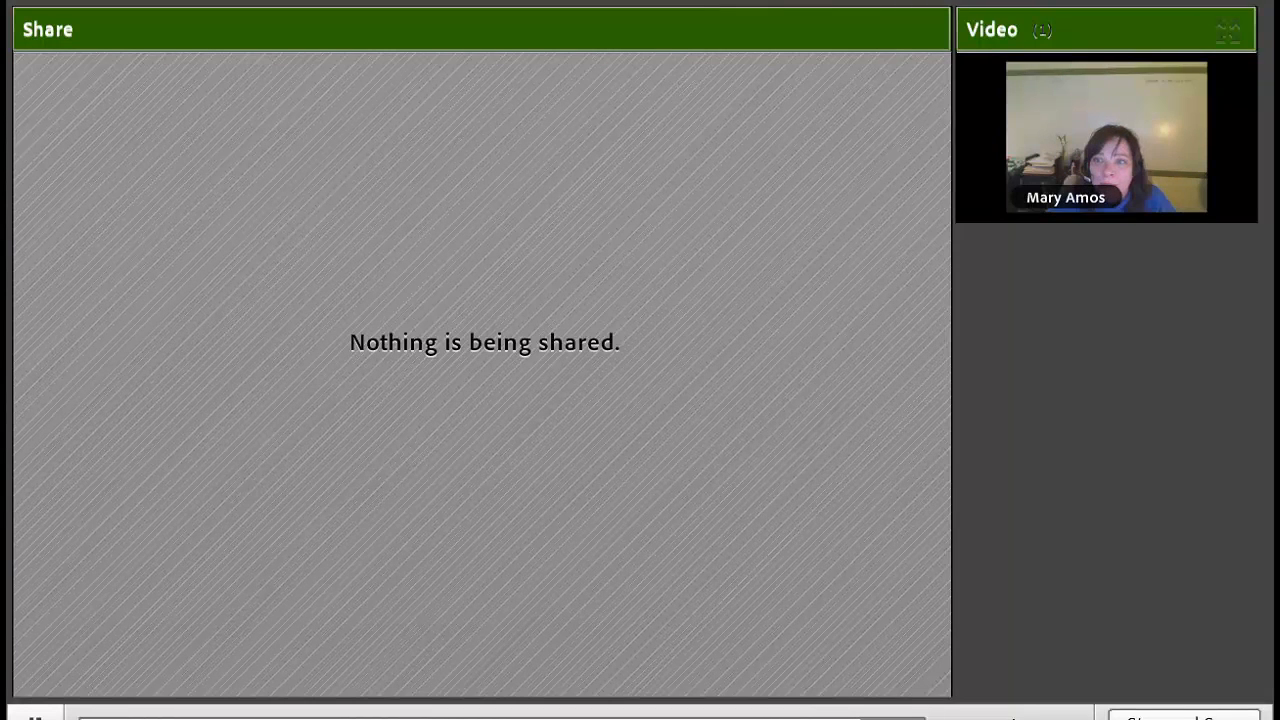